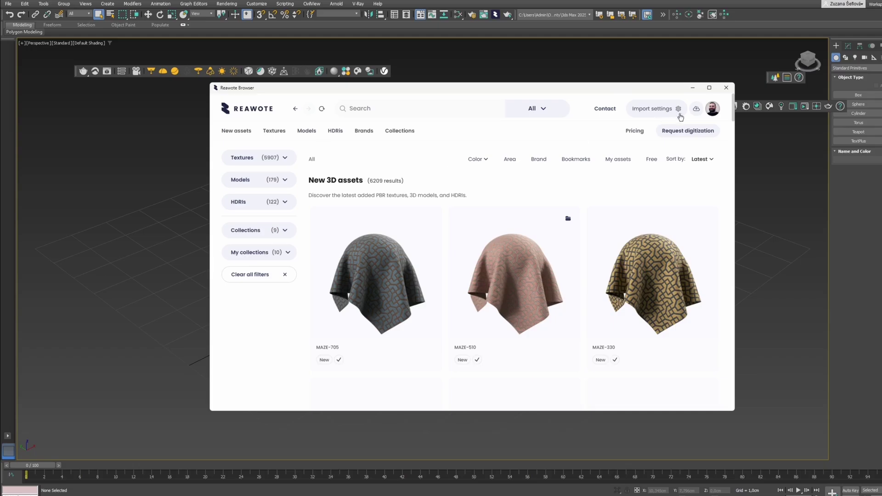
Save the default import settings with 4K texture and HDRI resolution, the 3dsmax+corona model format and the Corona renderer
left_click(658, 113)
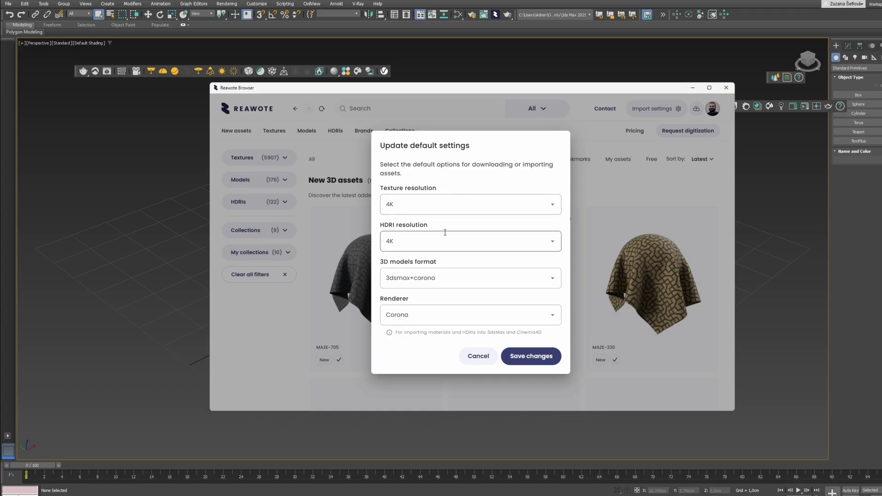
left_click(428, 277)
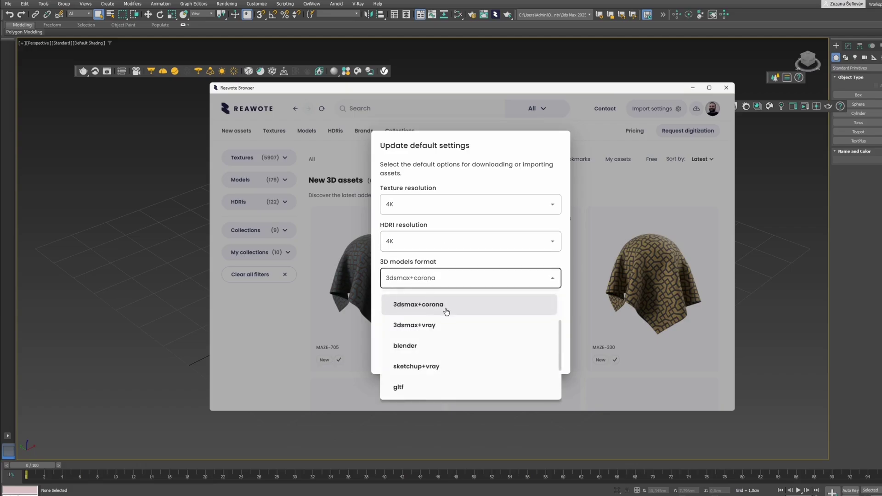
left_click(458, 255)
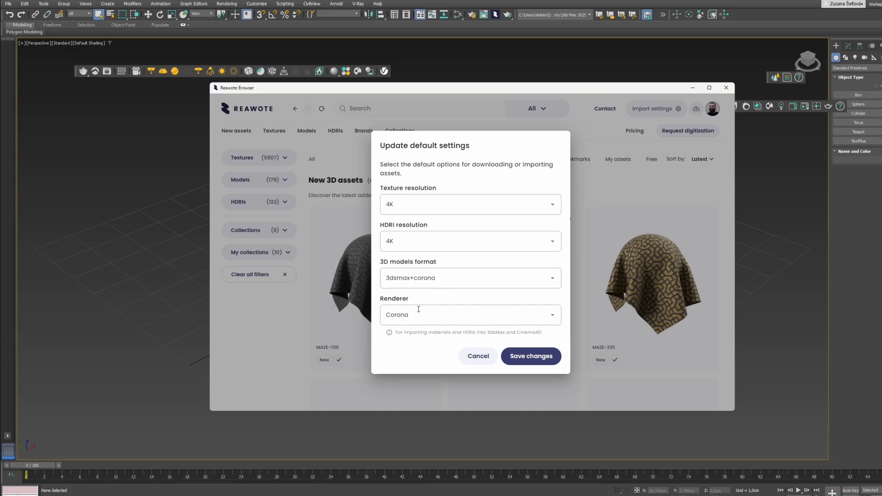
left_click(435, 311)
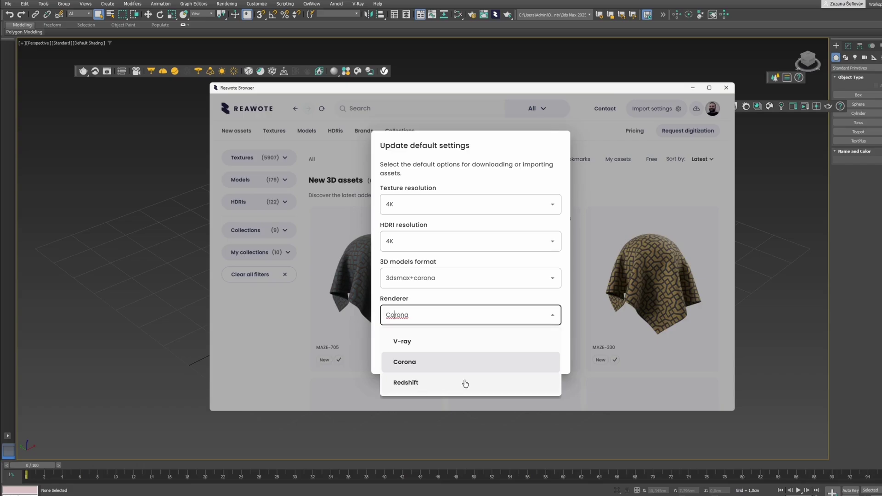
left_click(564, 335)
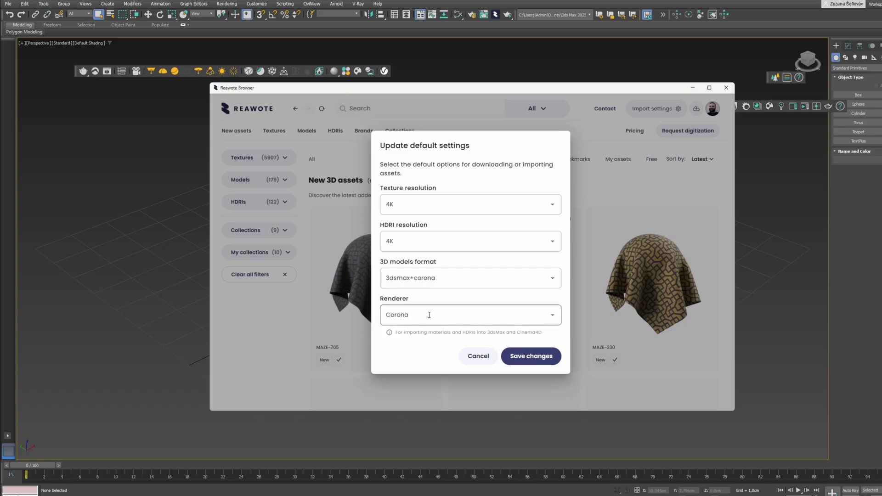
left_click(523, 355)
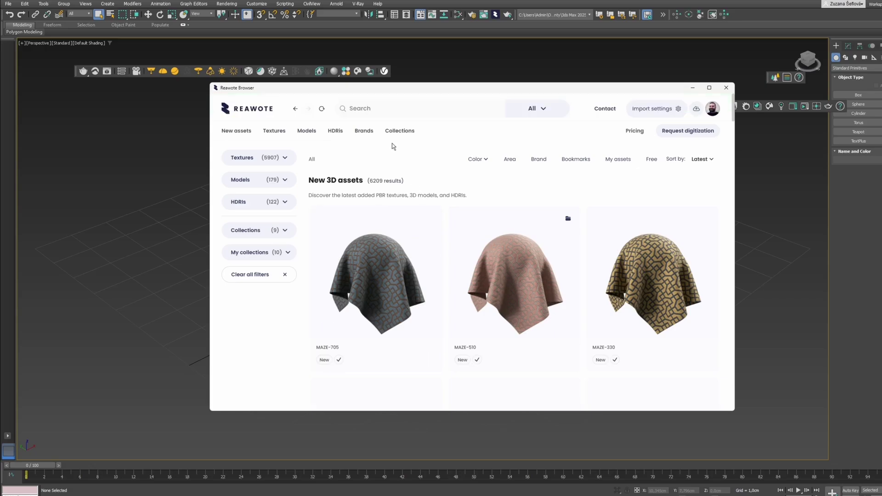
Set the scene's renderer to Corona in the render setup
left_click(226, 4)
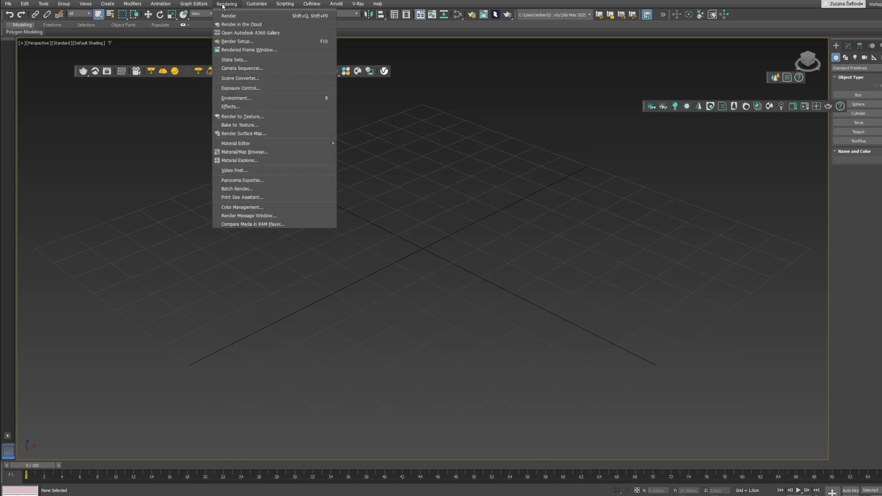
left_click(250, 43)
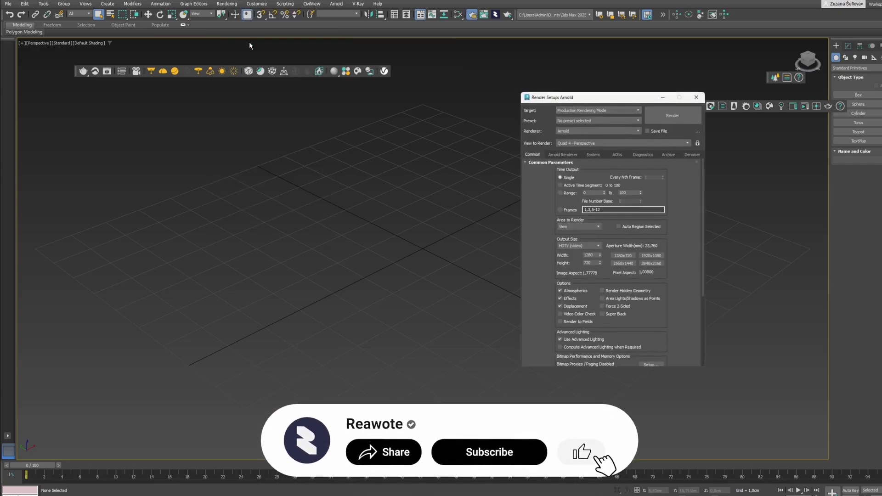
left_click(572, 131)
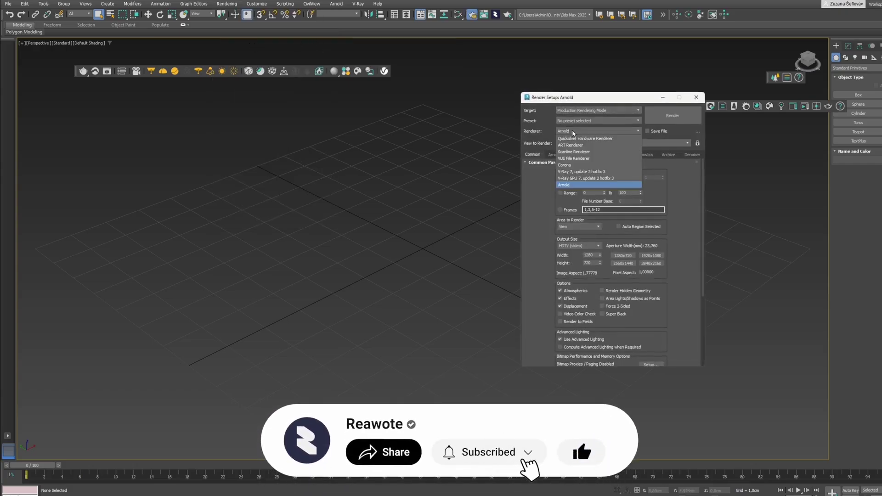
left_click(568, 166)
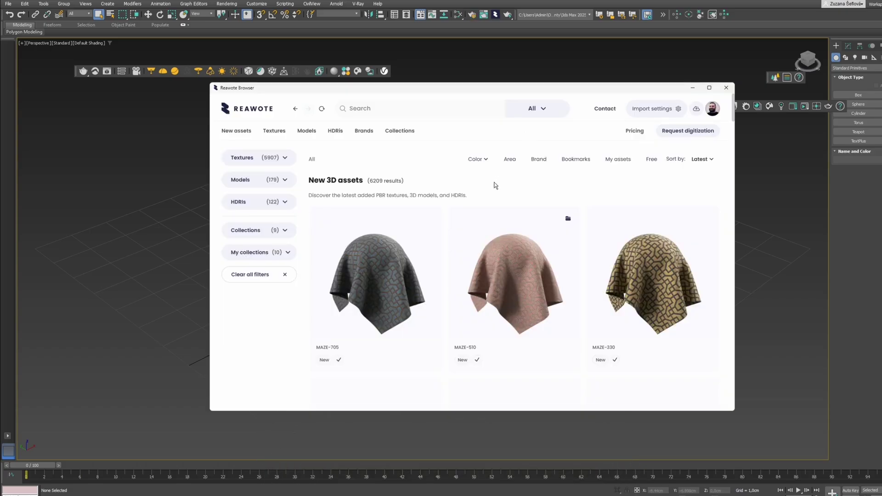
Review the default options and asset download folder in the account profile, and return to the new assets listing
left_click(718, 110)
left_click(665, 133)
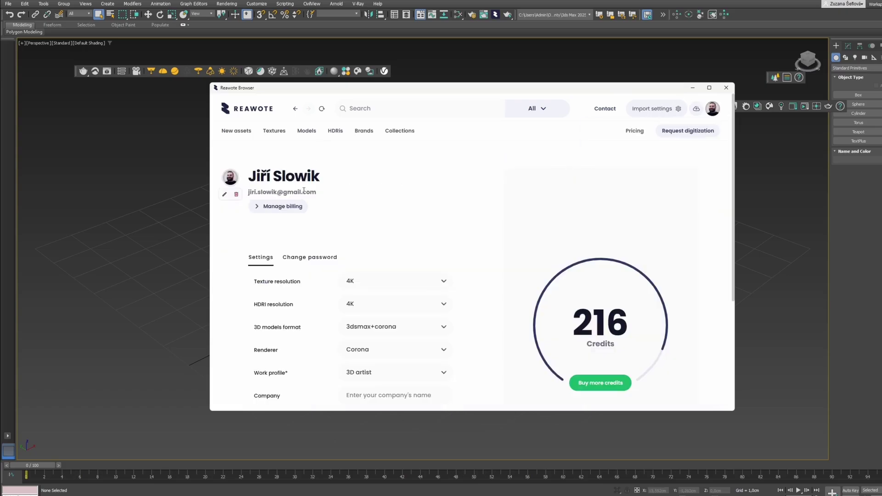
scroll(303, 202, "down", 2)
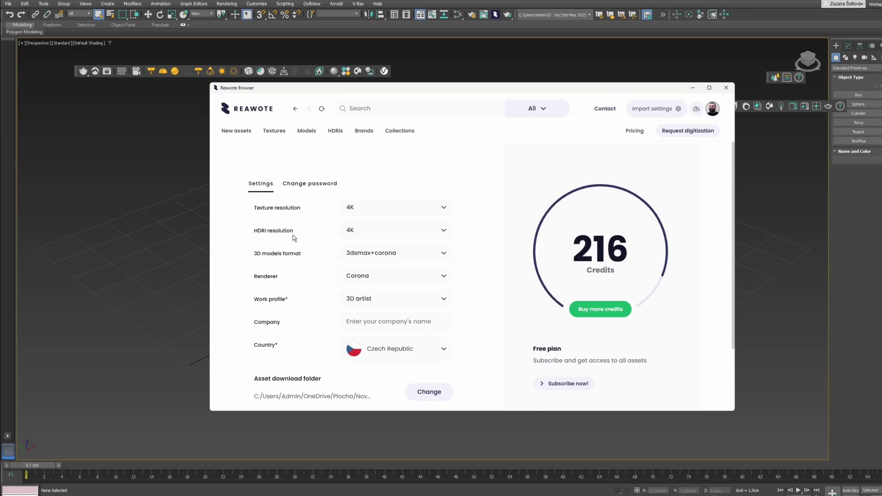
scroll(293, 202, "down", 2)
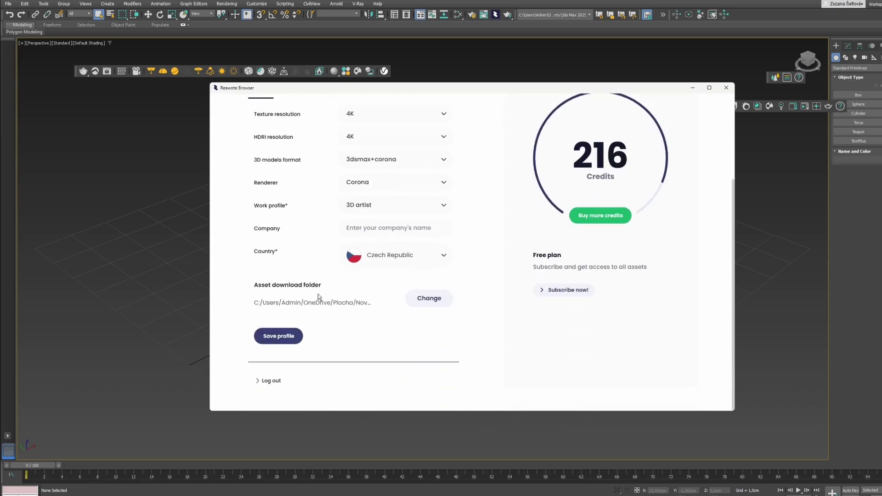
scroll(314, 296, "up", 4)
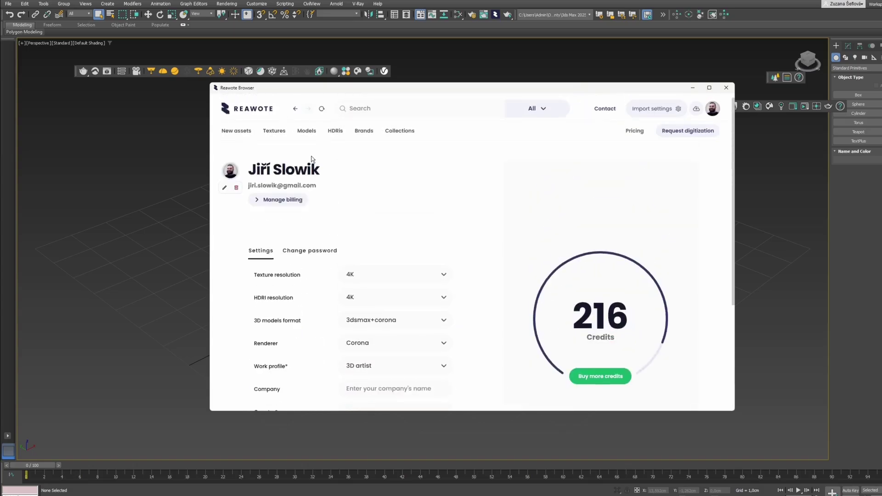
left_click(292, 109)
Download the MAZE-705, MAZE-510 and MAZE-330 textures in 4K and review them in the downloads list
mouse_move(561, 360)
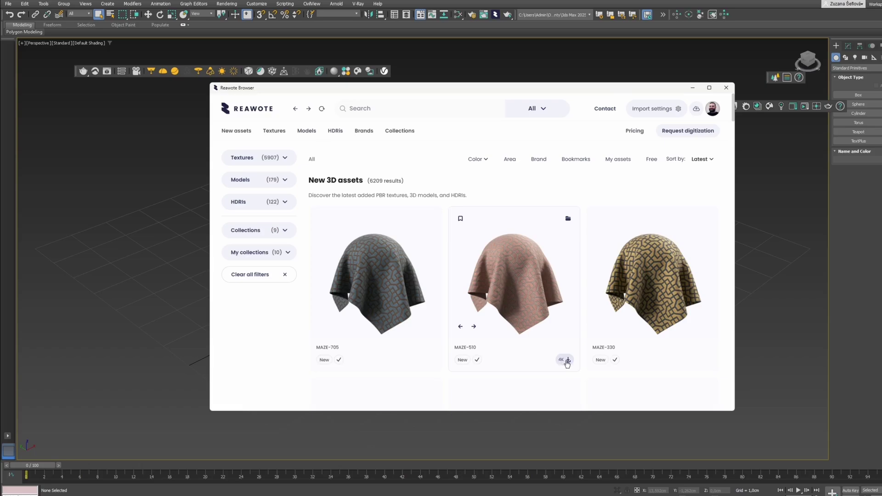
left_click(697, 360)
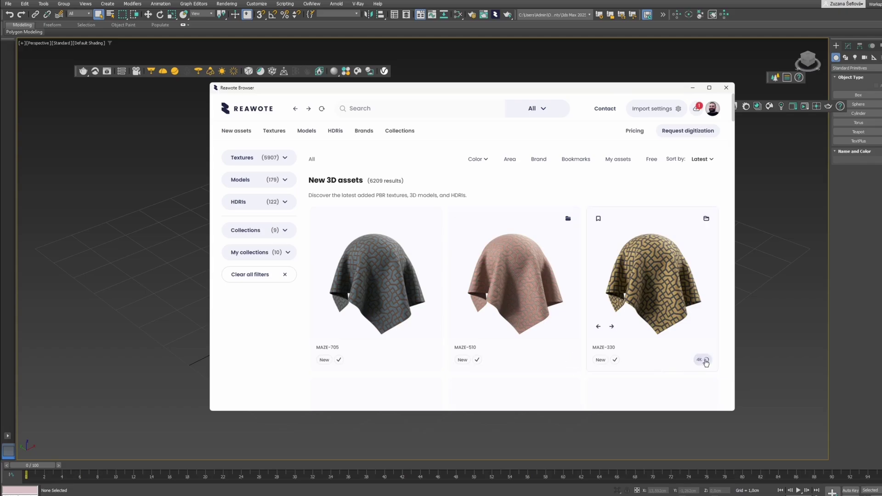
left_click(697, 112)
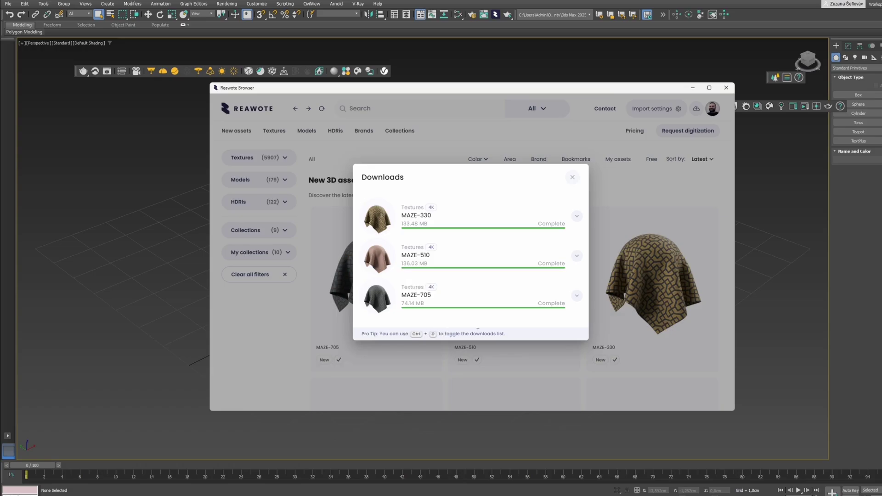
left_click(577, 216)
left_click(579, 219)
left_click(614, 191)
left_click(572, 177)
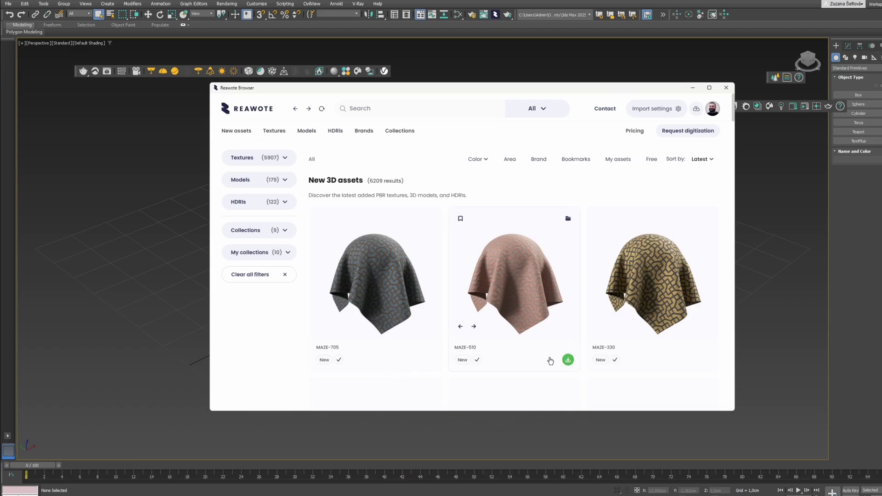
Import the MAZE-510 texture to the scene and place its material from the sample slots into the Slate Material Editor's node view
left_click(567, 361)
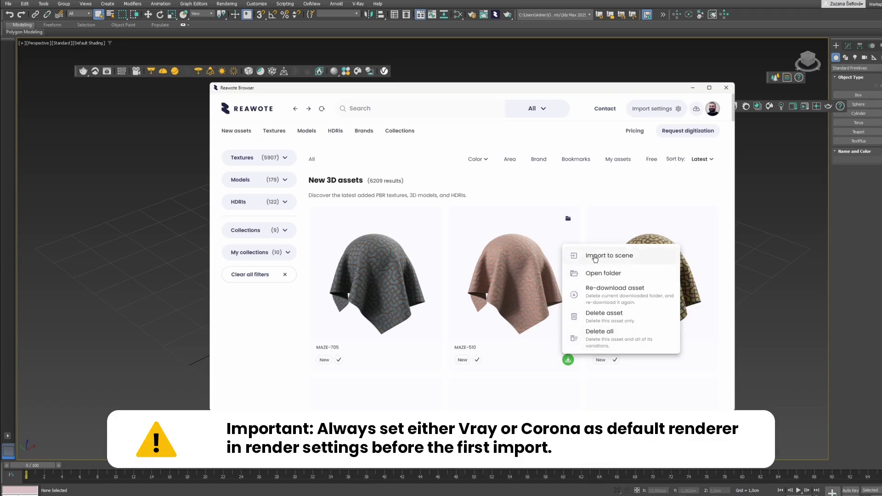
left_click(594, 257)
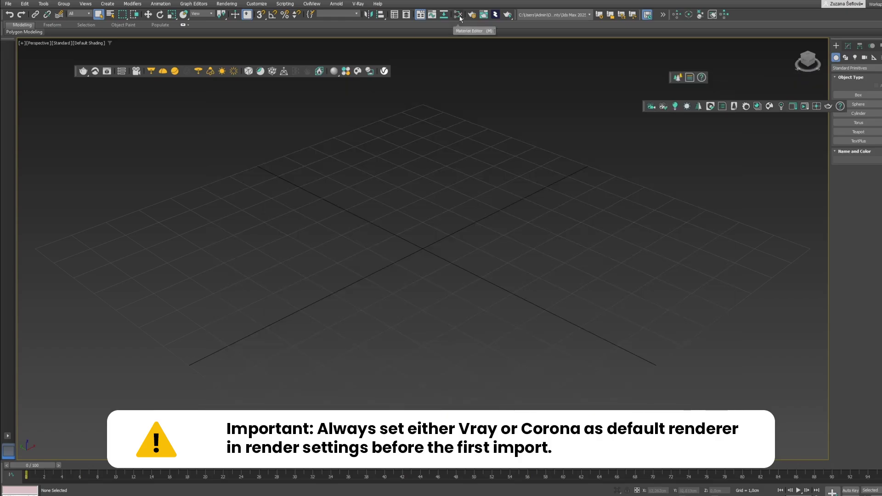
left_click_drag(459, 15, 462, 39)
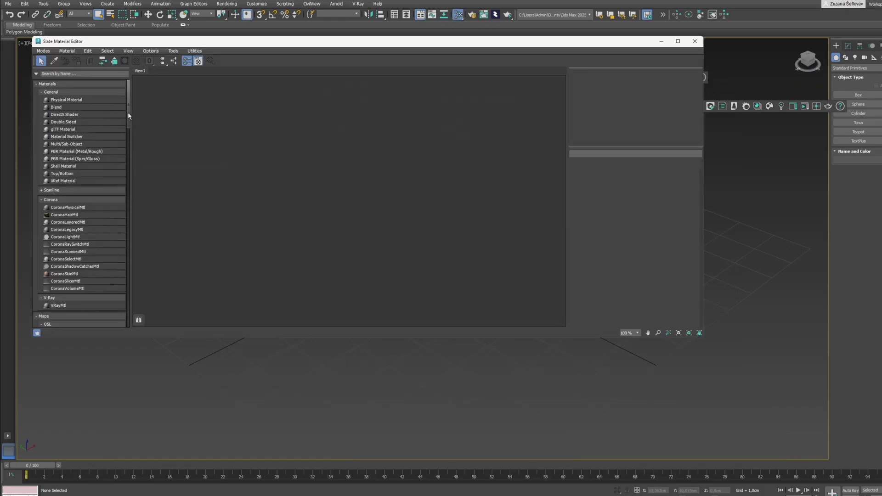
left_click_drag(128, 113, 132, 329)
left_click_drag(128, 296, 129, 304)
left_click_drag(52, 305, 328, 173)
left_click(351, 211)
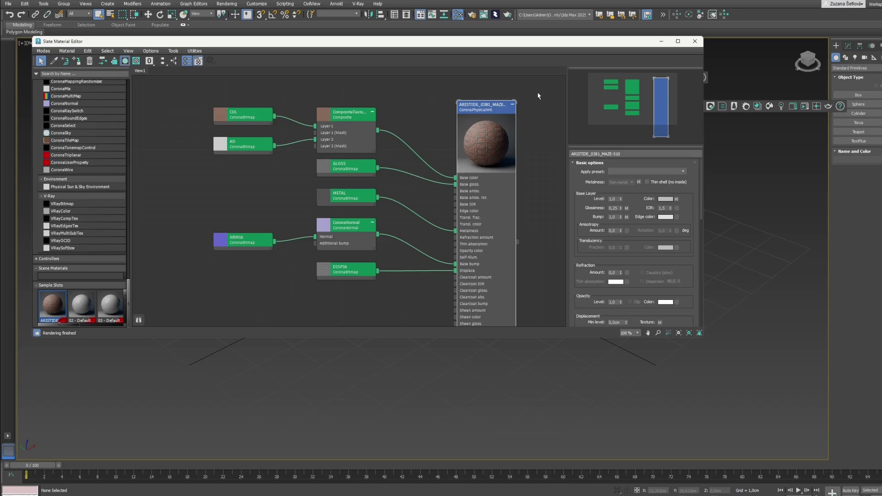
left_click_drag(409, 233, 363, 252)
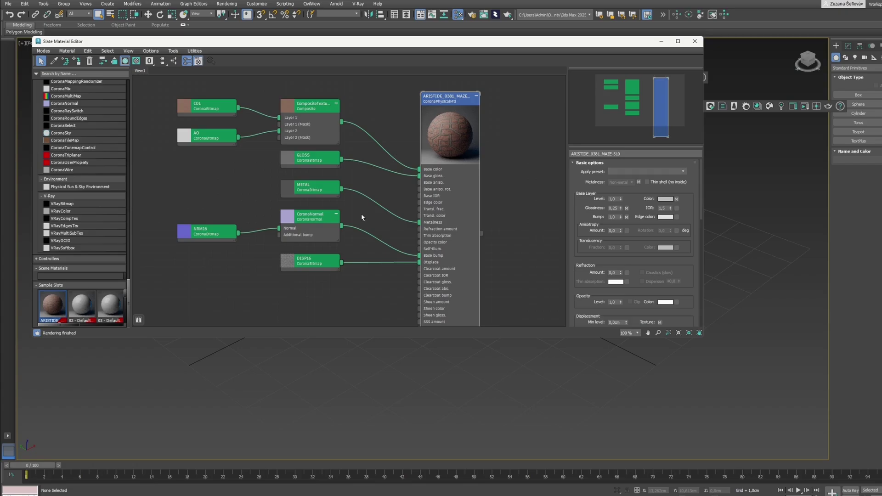
left_click_drag(364, 213, 384, 223)
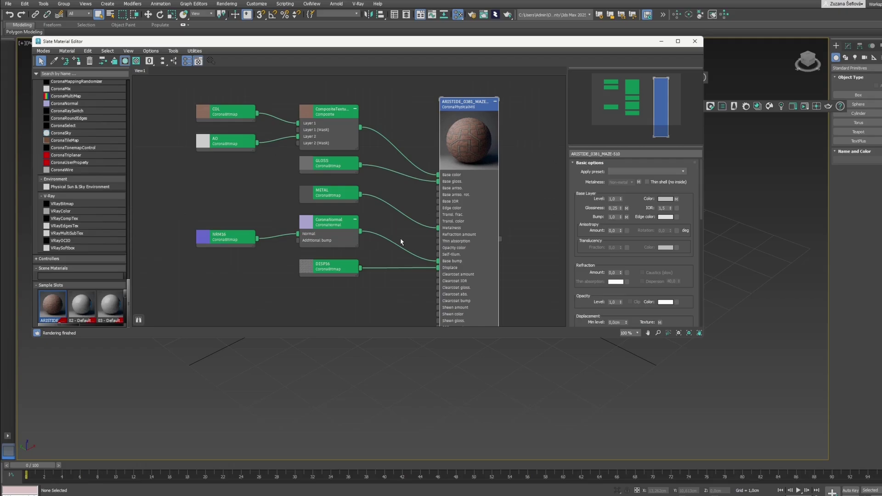
left_click(660, 41)
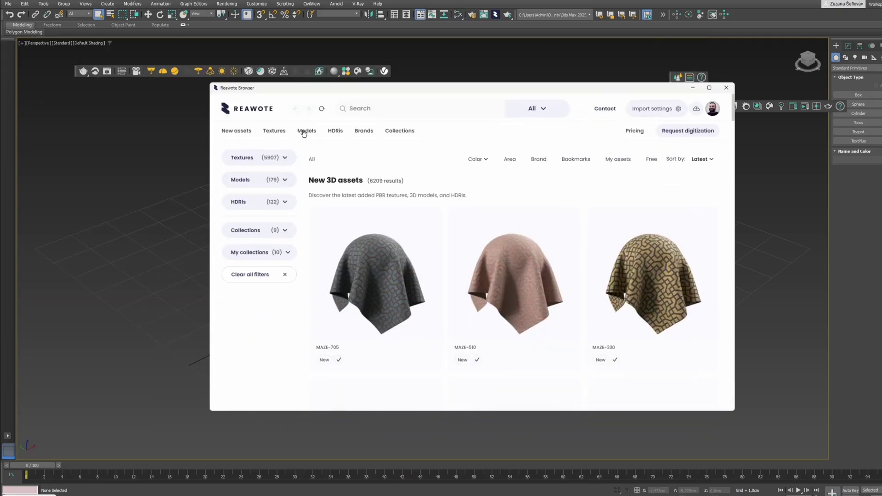
Import the PAVILION-DESK-AV16 model from the Reawote 3D models into the scene
left_click(305, 131)
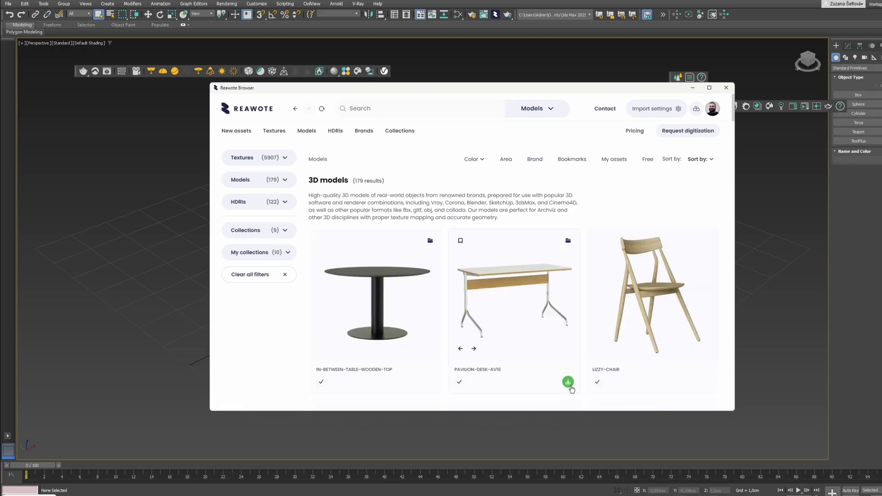
left_click(569, 382)
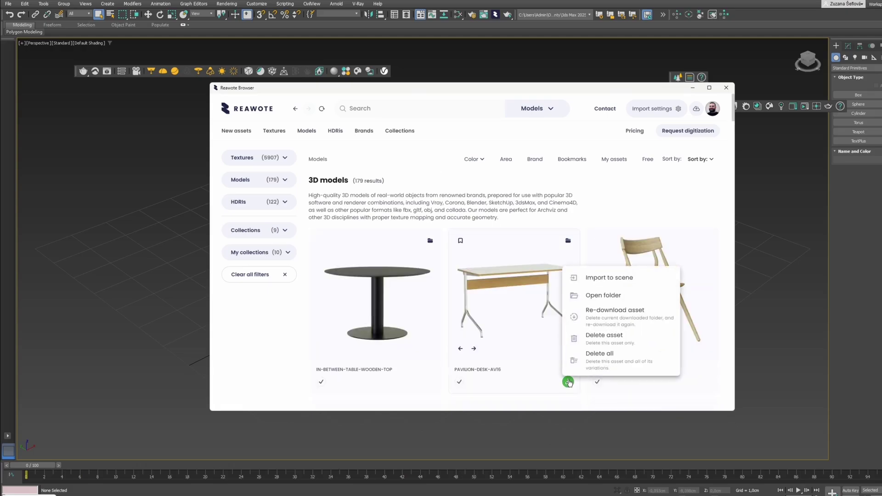
left_click(608, 278)
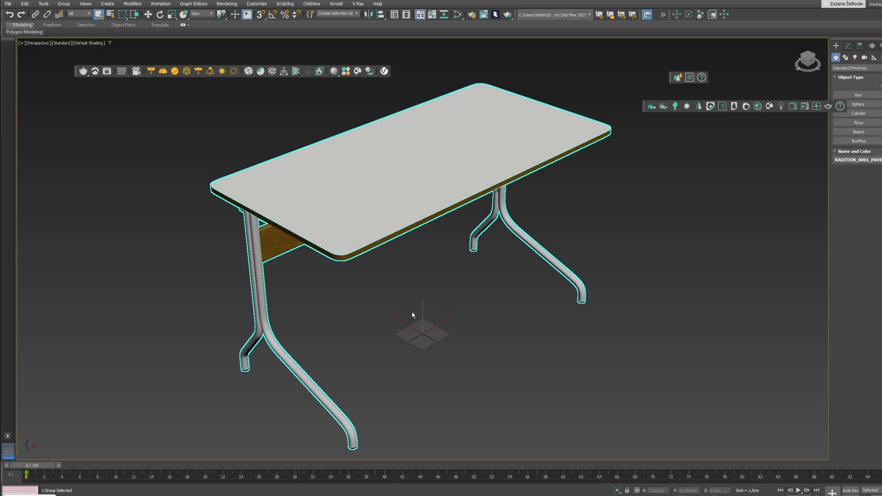
mouse_move(411, 311)
left_mouse_down()
mouse_move(407, 318)
mouse_move(402, 282)
mouse_move(414, 297)
left_mouse_up()
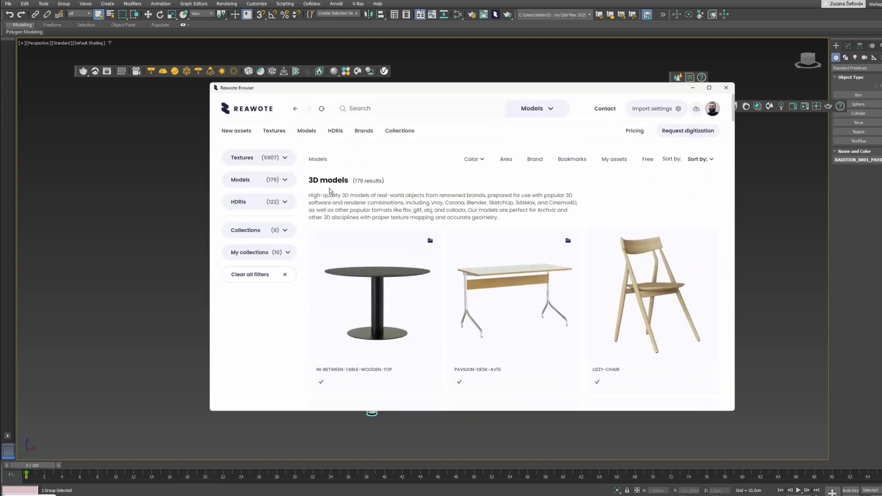
Import the BRNO-KRAVI-HORA-PARK HDRI to the scene and minimize the Reawote Browser
left_click(335, 131)
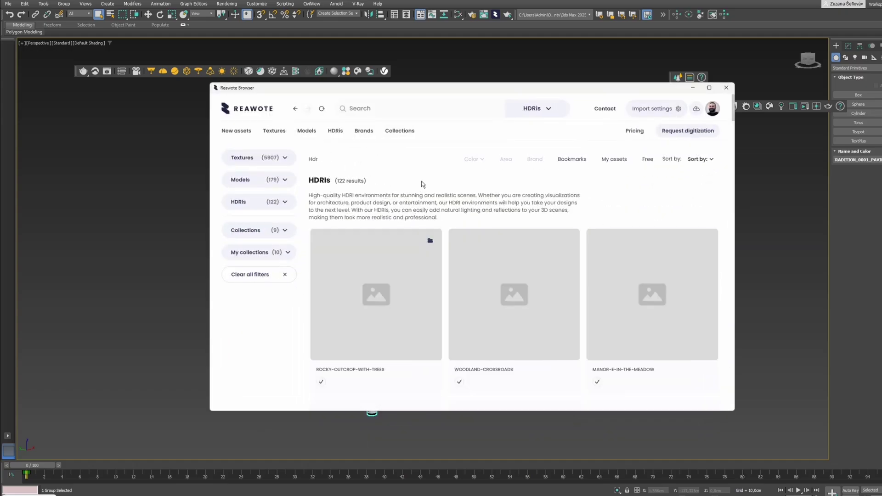
scroll(552, 244, "down", 3)
scroll(593, 198, "down", 1)
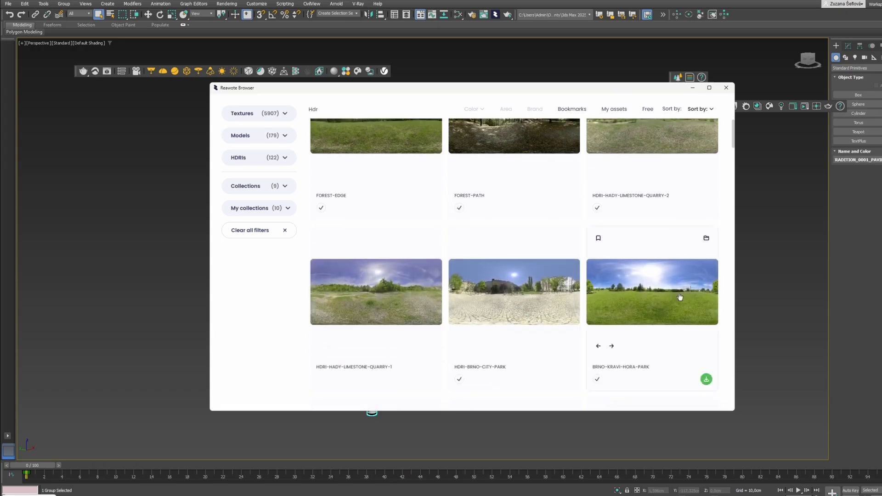
left_click(706, 380)
left_click(670, 277)
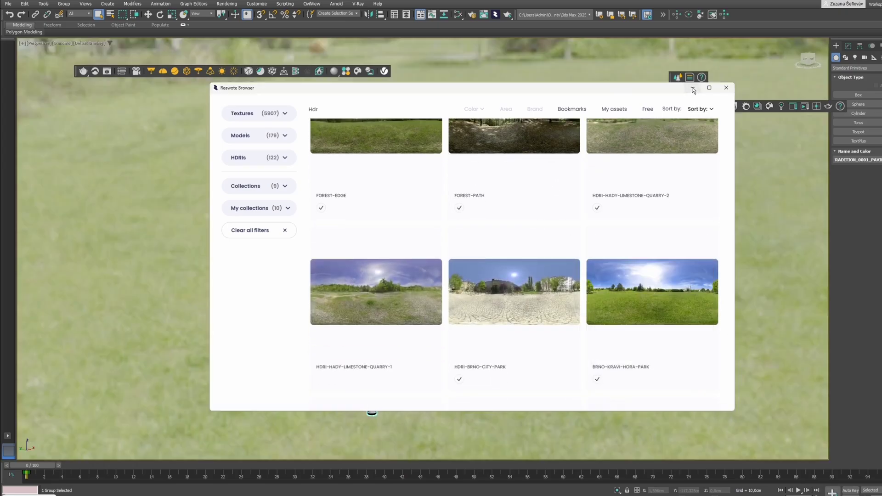
left_click(692, 87)
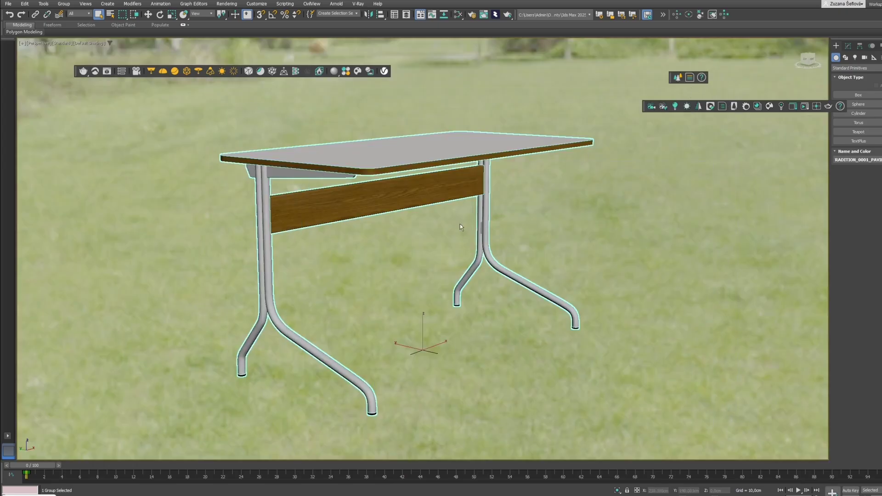
Inspect the environment map assigned in the scene's Environment and Effects settings
left_click(226, 4)
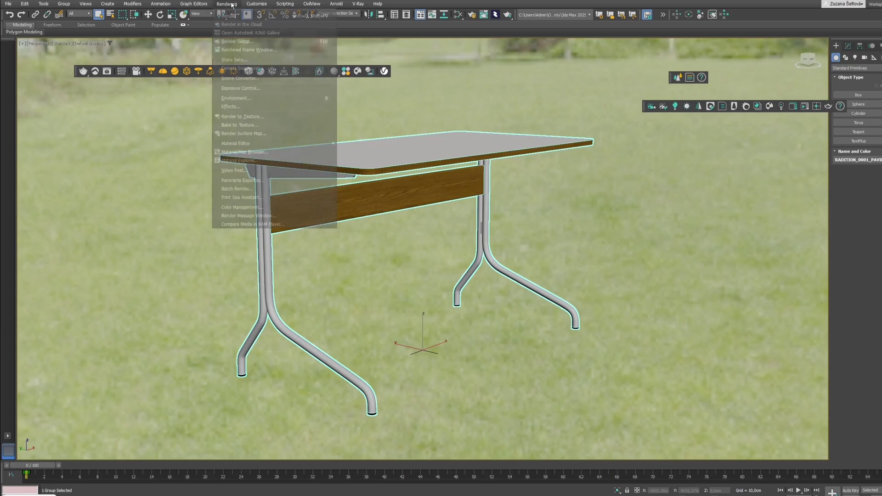
left_click(247, 100)
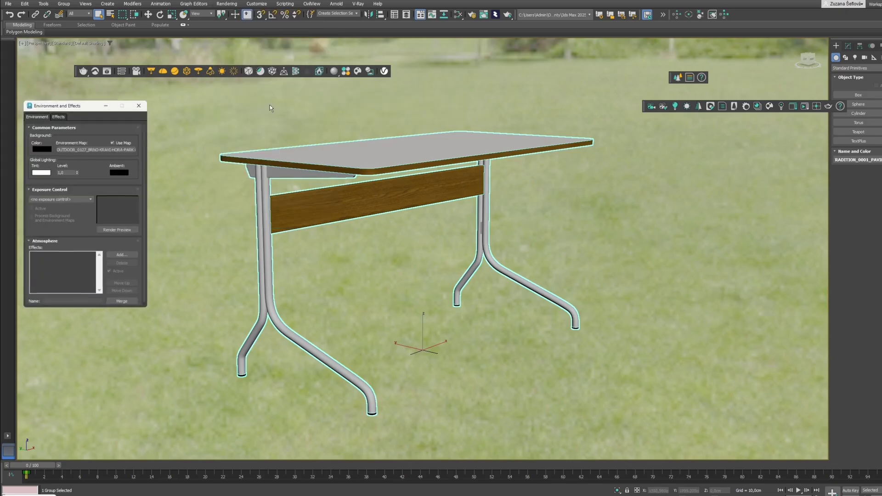
left_click(139, 105)
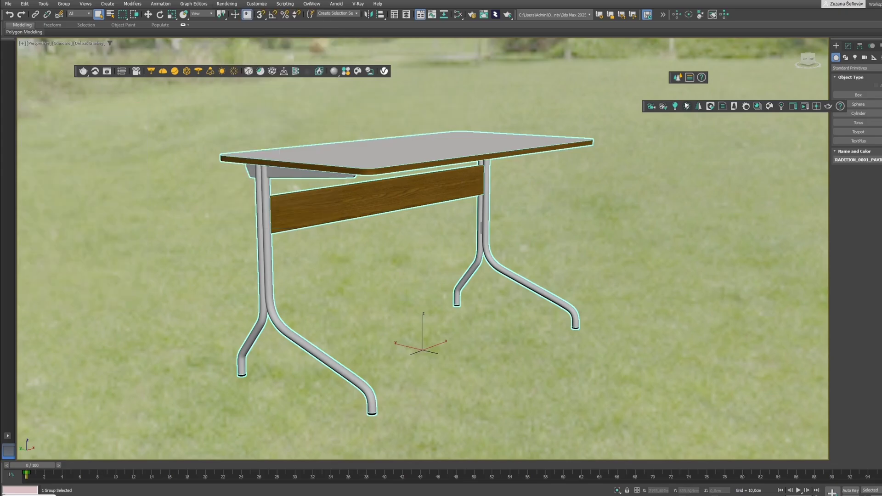
Preview the desk in the HDRI surroundings with a Corona interactive render, adjusting Simple Exposure, and close the render and message windows
left_click(802, 107)
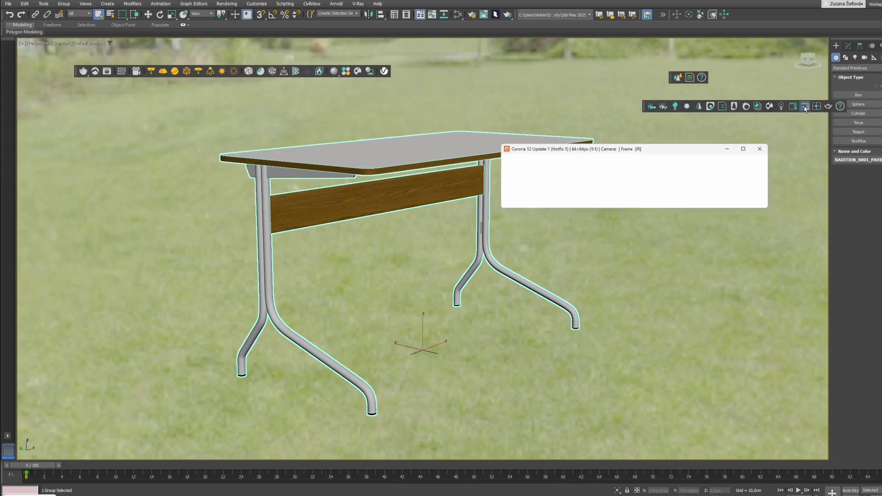
left_click(773, 234)
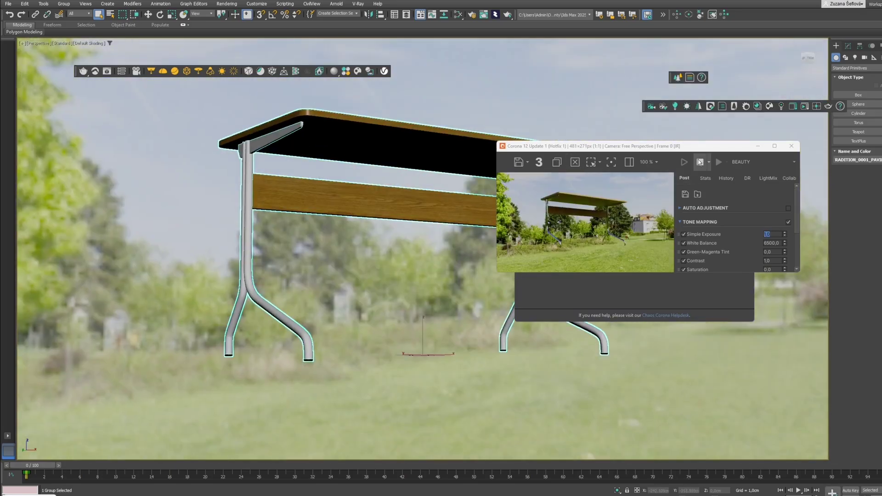
left_click(791, 145)
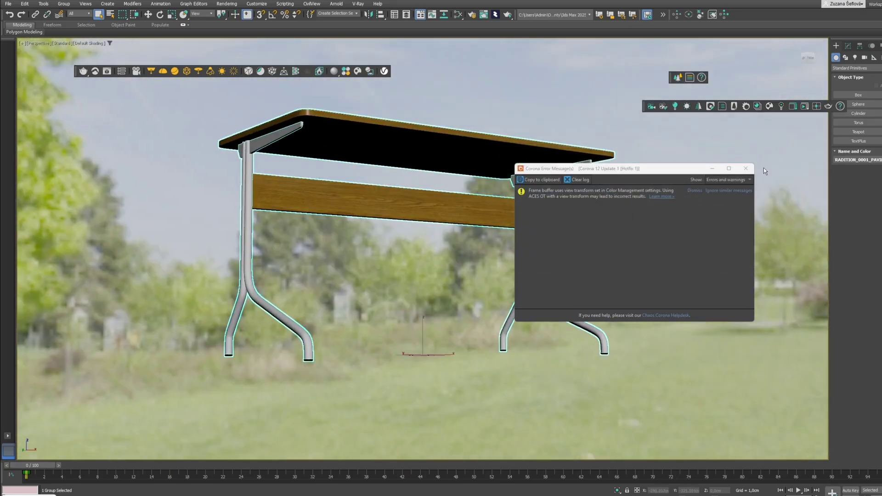
left_click(745, 168)
left_click_drag(442, 191, 433, 213)
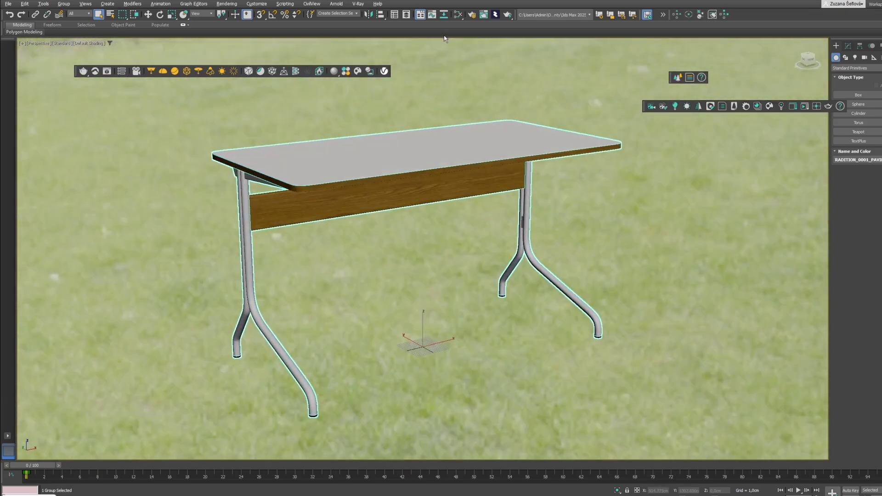
Switch the scene's renderer in the Render Setup from Corona to V-Ray 7, update 2 hotfix 3
left_click(471, 14)
left_click(407, 97)
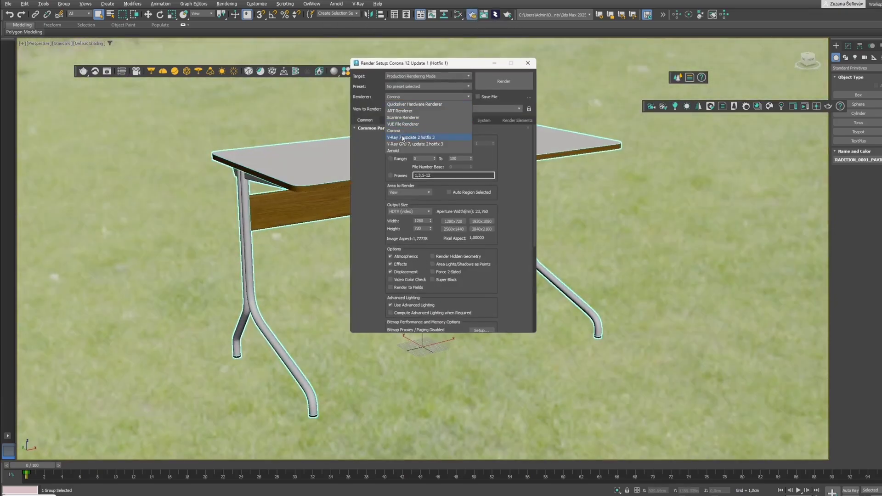
left_click(402, 137)
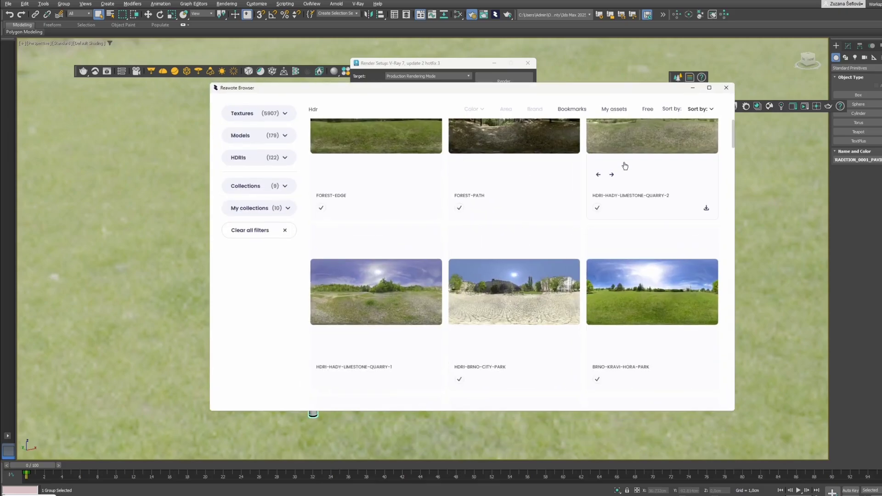
Set the Reawote Browser's default 3D models format to 3dsmax+vray and its renderer to V-ray, and save the changes
scroll(642, 205, "up", 5)
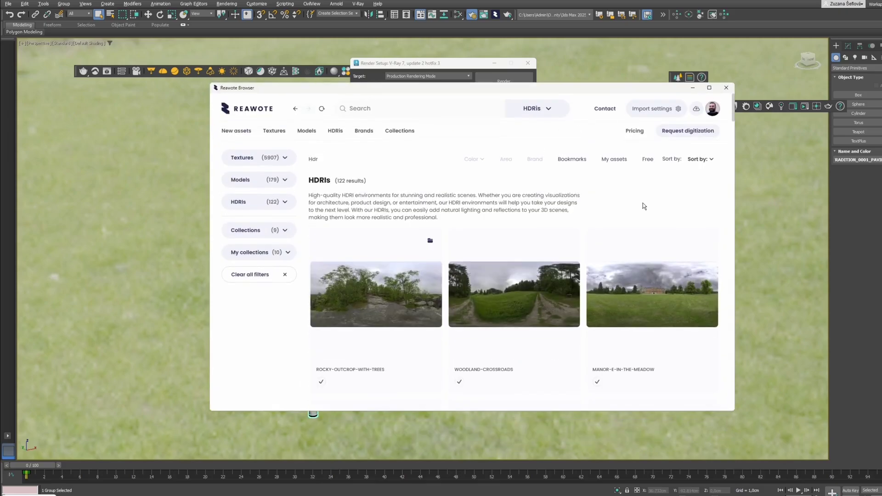
left_click(651, 108)
left_click(432, 279)
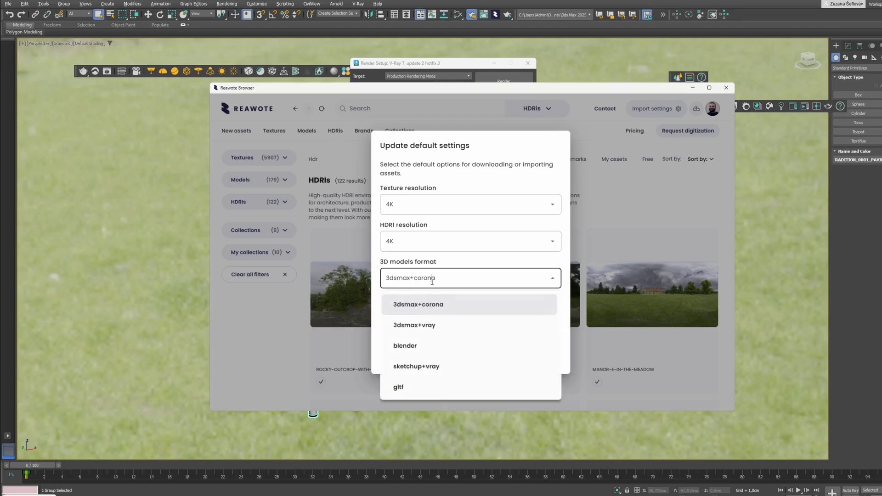
left_click(420, 325)
left_click(427, 317)
left_click(403, 342)
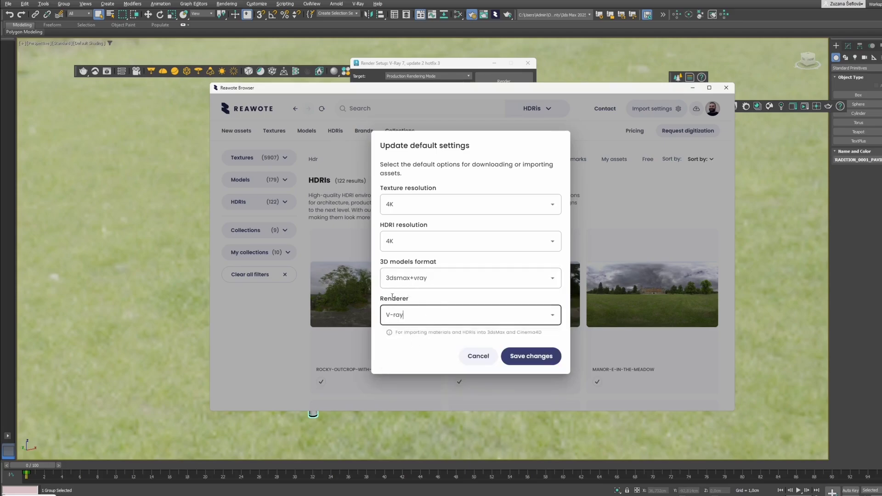
left_click(525, 356)
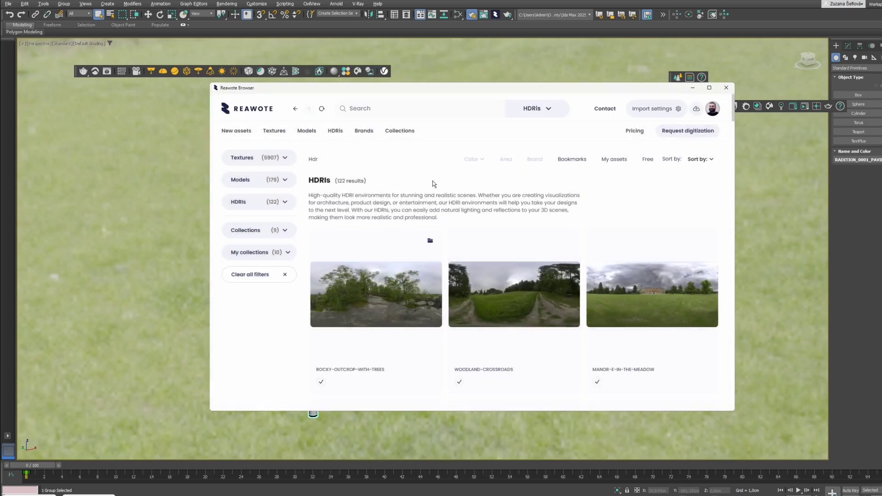
Download the WOODLAND-CROSSROADS HDRI in 4K, import it to the scene and minimize the Reawote Browser
scroll(521, 300, "down", 1)
scroll(521, 299, "up", 1)
scroll(521, 298, "down", 4)
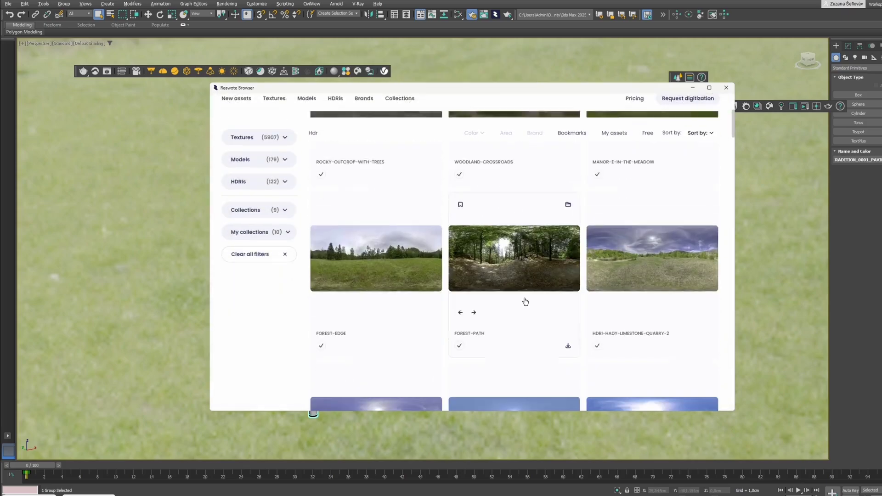
scroll(524, 301, "up", 3)
left_click(567, 345)
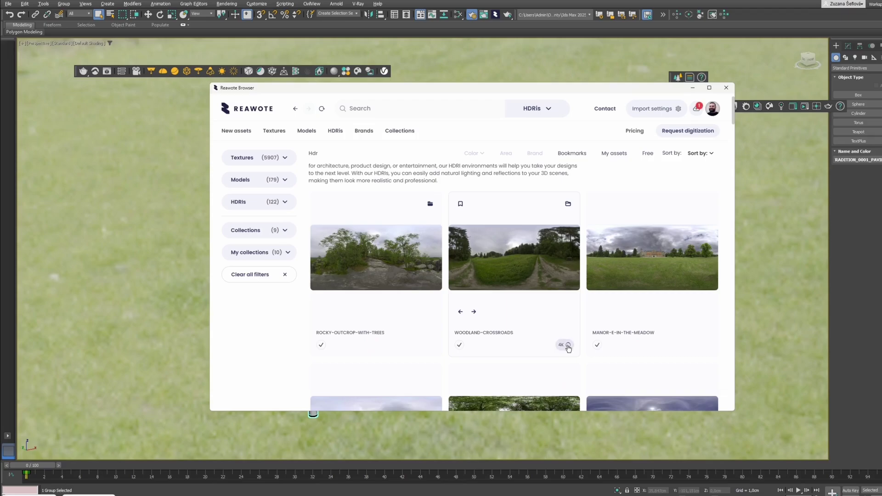
left_click(567, 345)
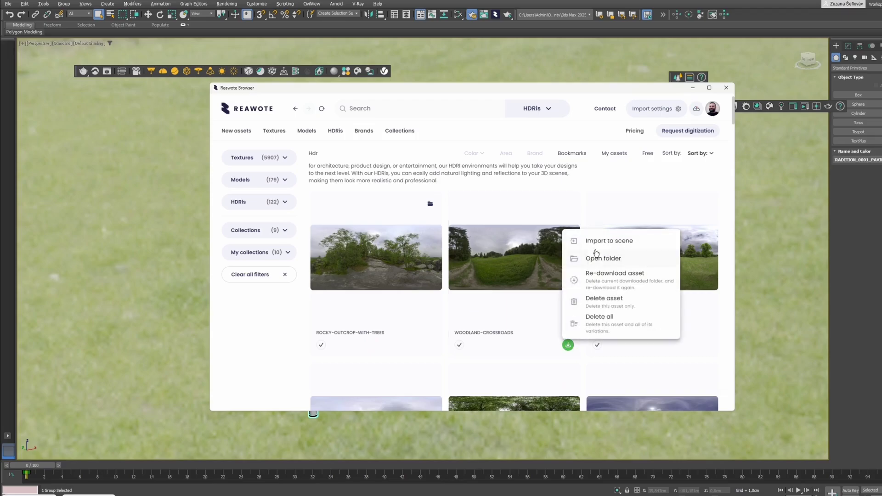
left_click(592, 238)
left_click(692, 87)
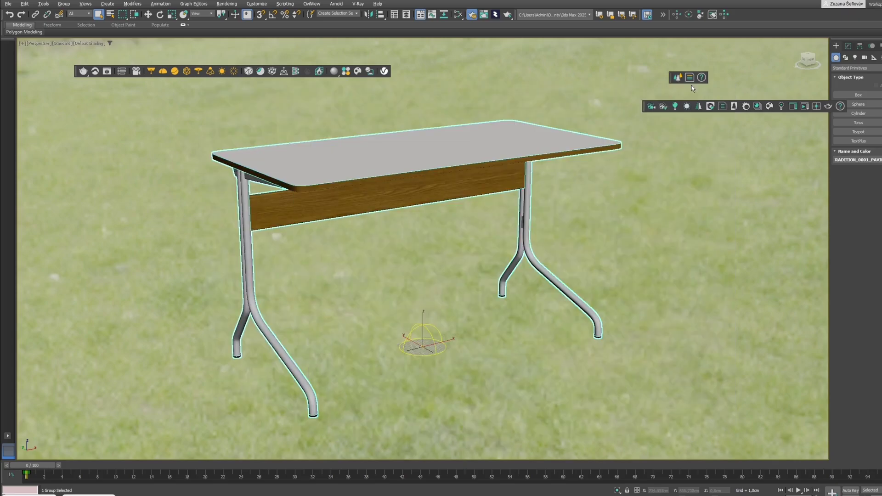
Select VRayLight001 in the Scene Explorer and show its dome light parameters
left_click(24, 4)
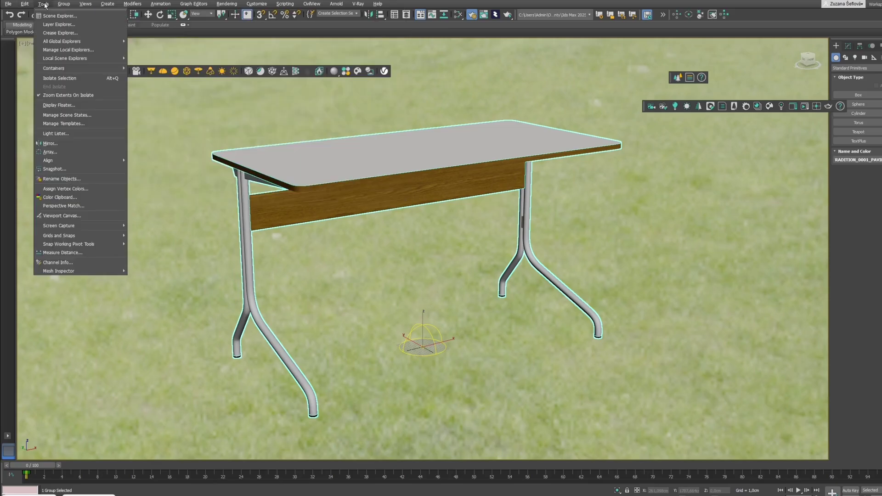
left_click(46, 17)
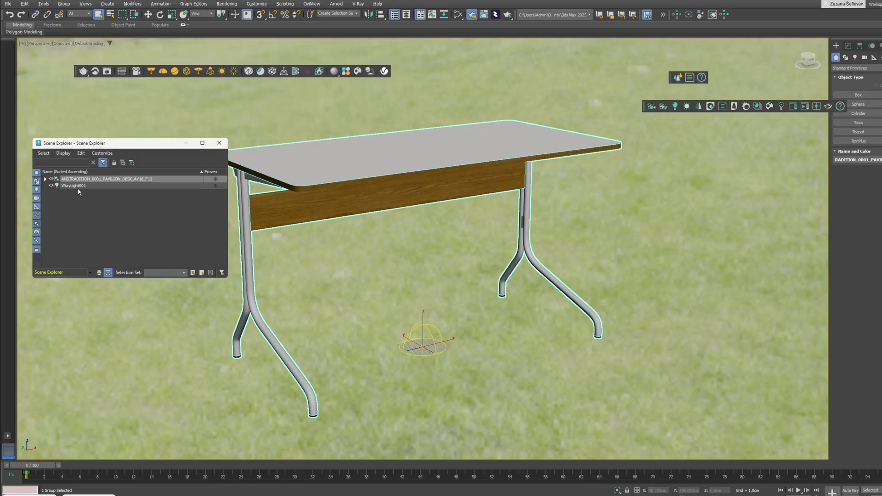
left_click(71, 186)
left_click(848, 46)
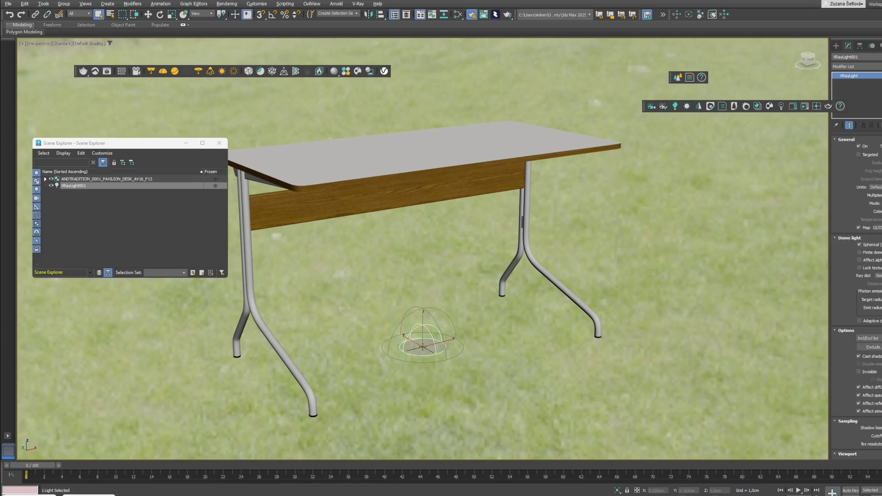
Download the OAK-VENEER-WHITE-OAK texture in 4K from the Reawote textures and import it to the scene
left_click(620, 495)
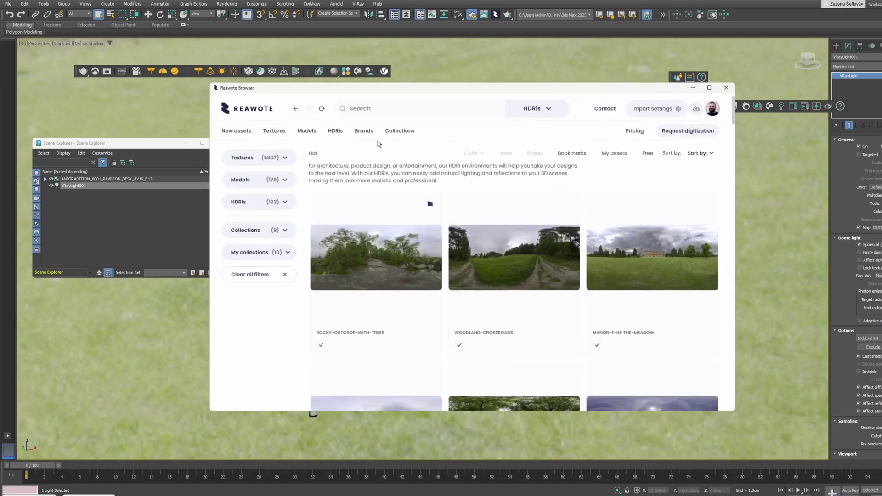
left_click(274, 132)
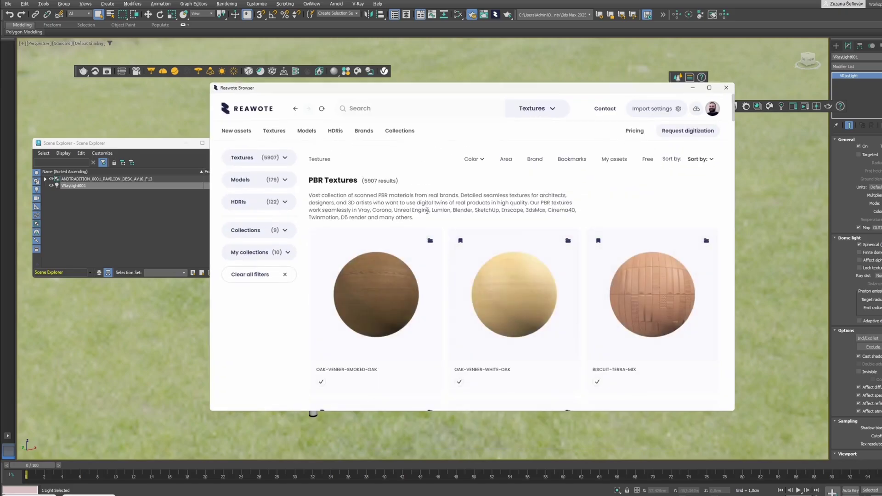
scroll(455, 276, "down", 1)
left_click(569, 348)
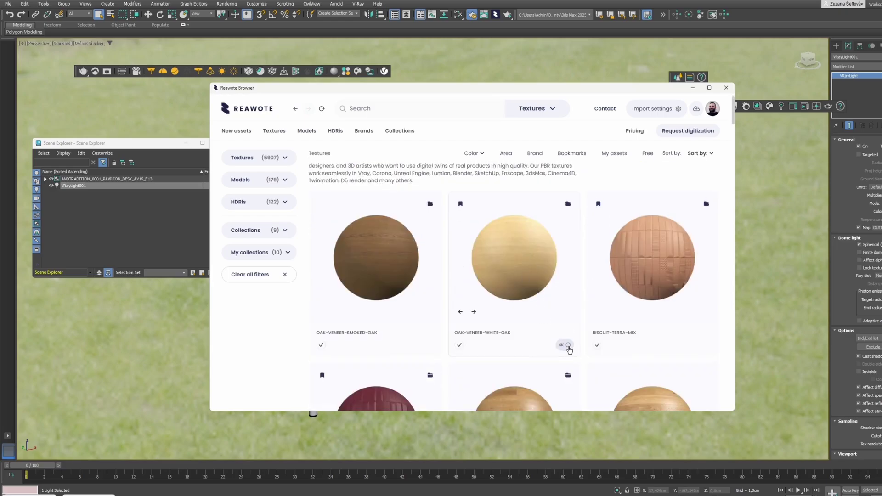
left_click(568, 348)
left_click(607, 243)
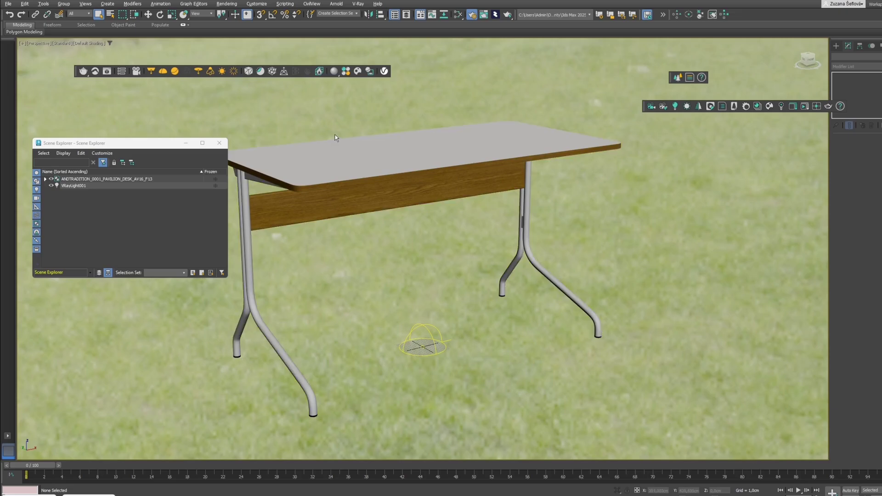
Place the oak veneer material from the sample slots into the Slate Material Editor's node view and enlarge its node preview
left_click(459, 15)
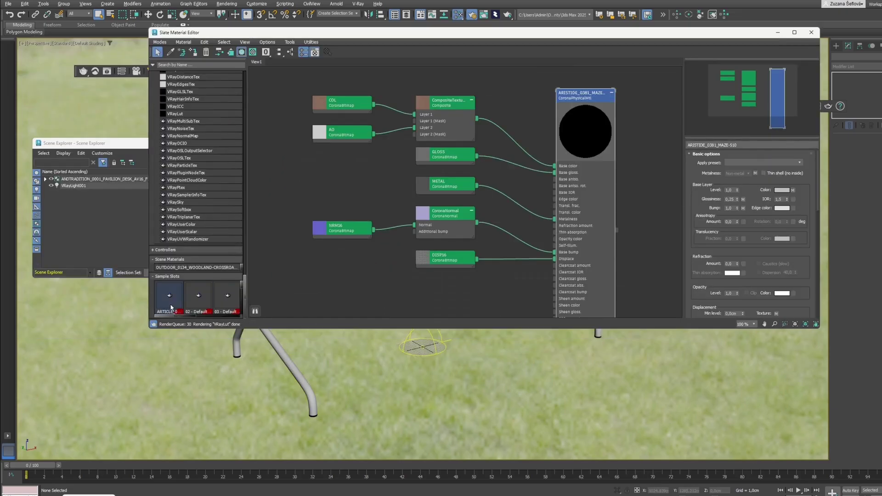
double_click(170, 303)
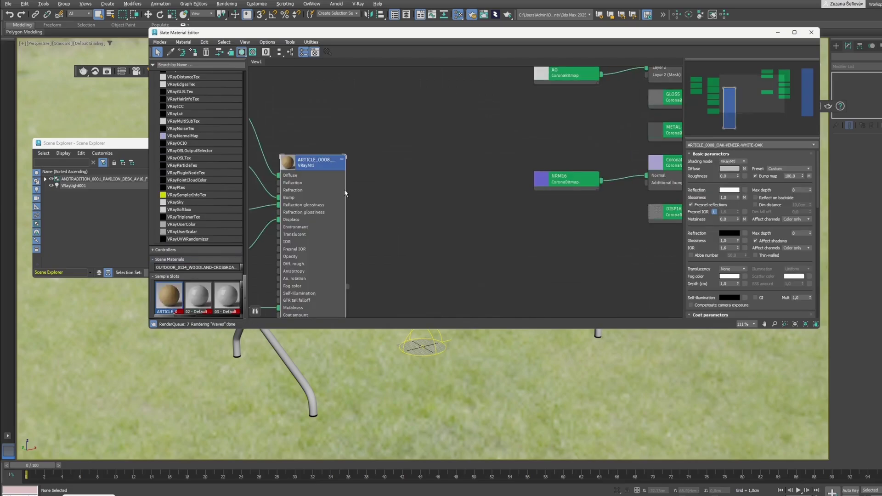
left_click_drag(455, 141, 634, 154)
left_click_drag(493, 145, 545, 126)
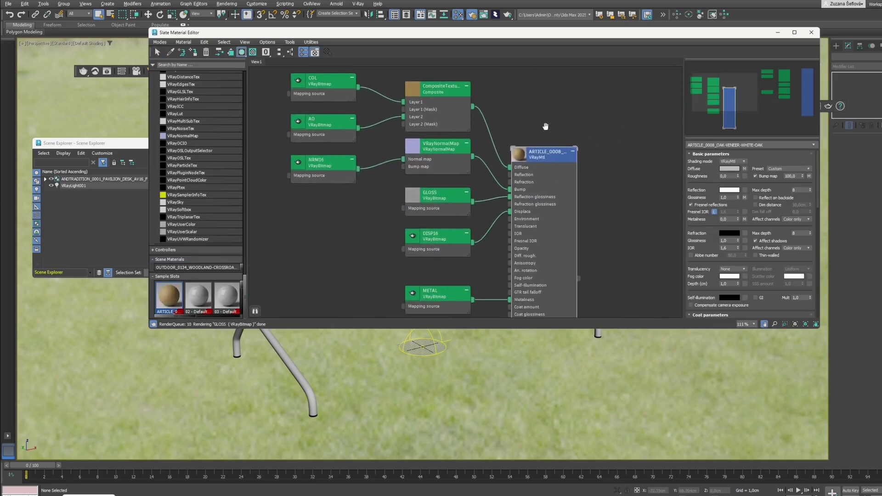
double_click(532, 154)
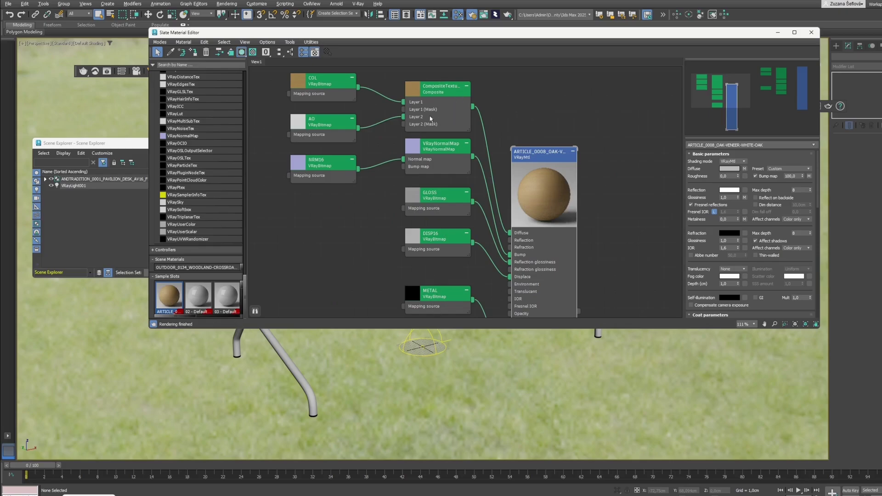
left_click(778, 34)
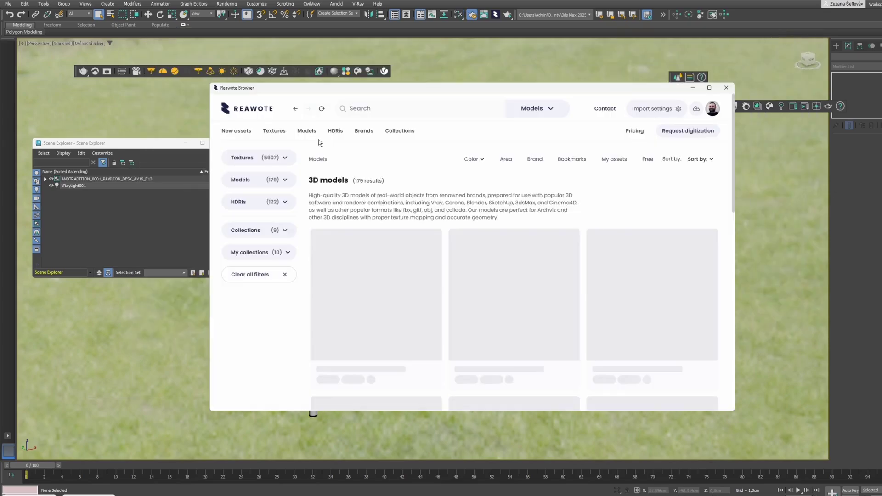
Import the PAVILION-DESK-AV16 model in the 3dsmax+vray format into the scene and minimize the Reawote Browser
mouse_move(566, 382)
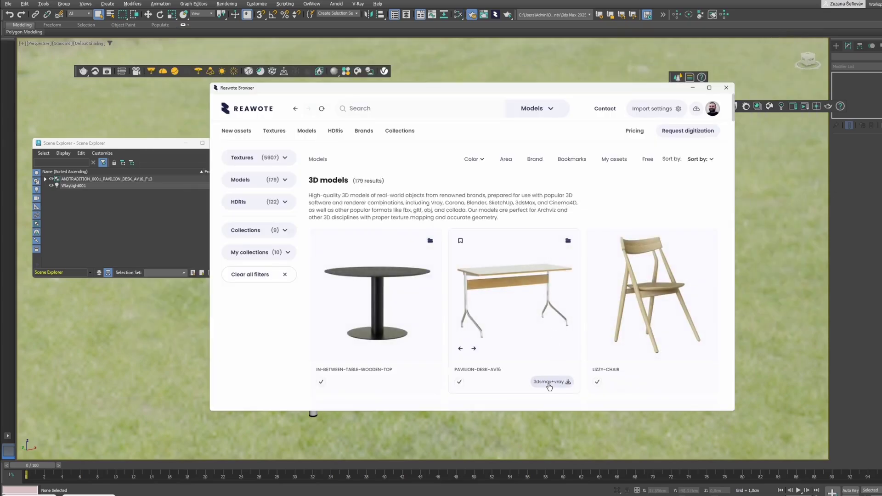
left_click(568, 383)
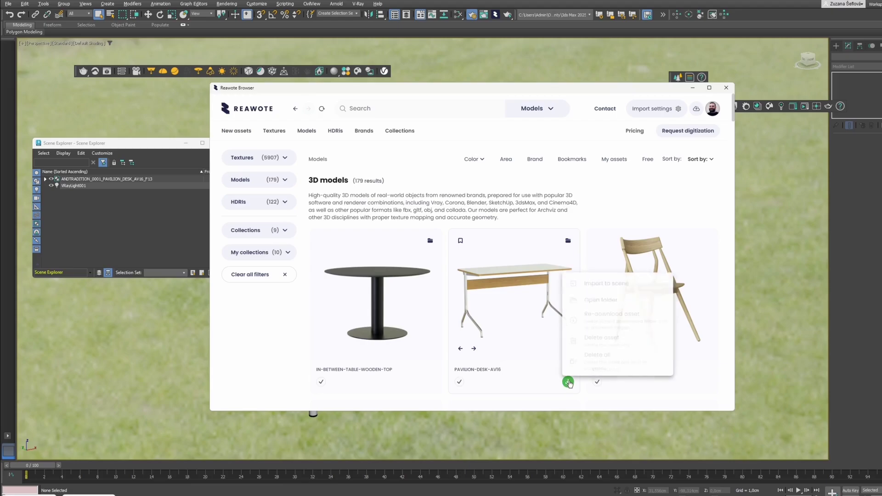
left_click(604, 294)
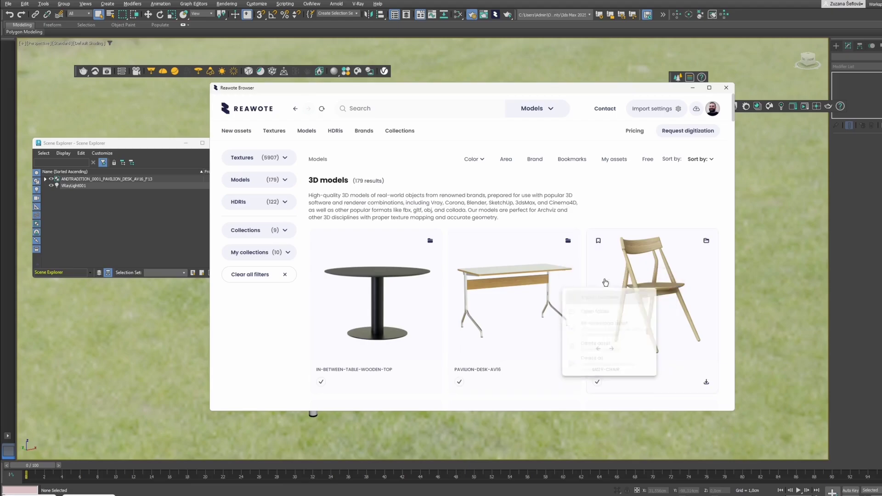
left_click(692, 89)
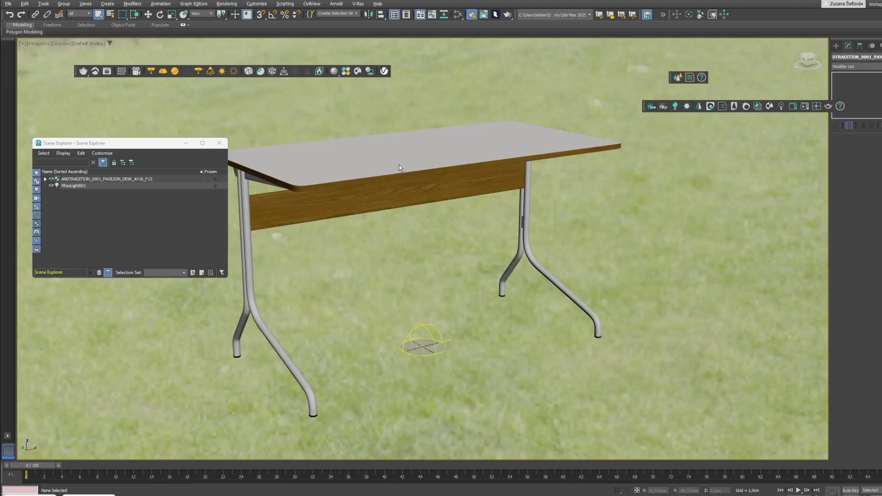
Move the ANDTRADITION_0001_PAVILION_DESK_AV16_F13 group along X to about -148.6 cm and render the scene in V-Ray
left_click(416, 164)
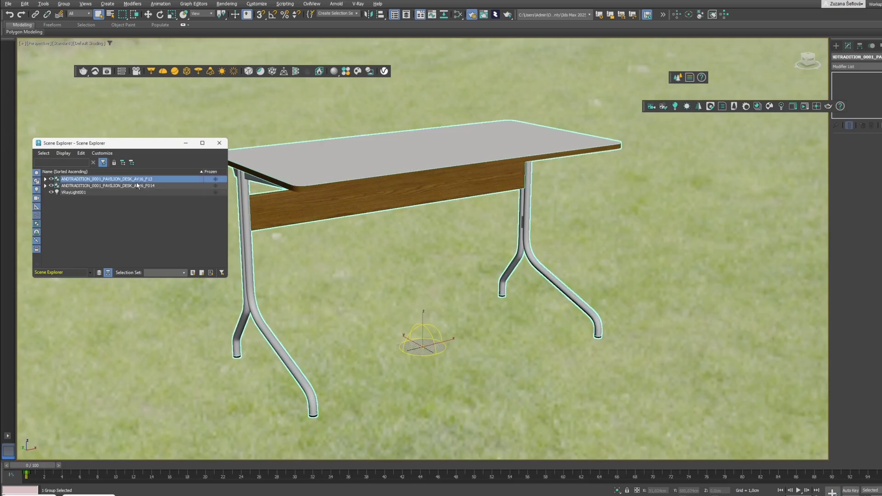
scroll(372, 166, "down", 4)
key("w")
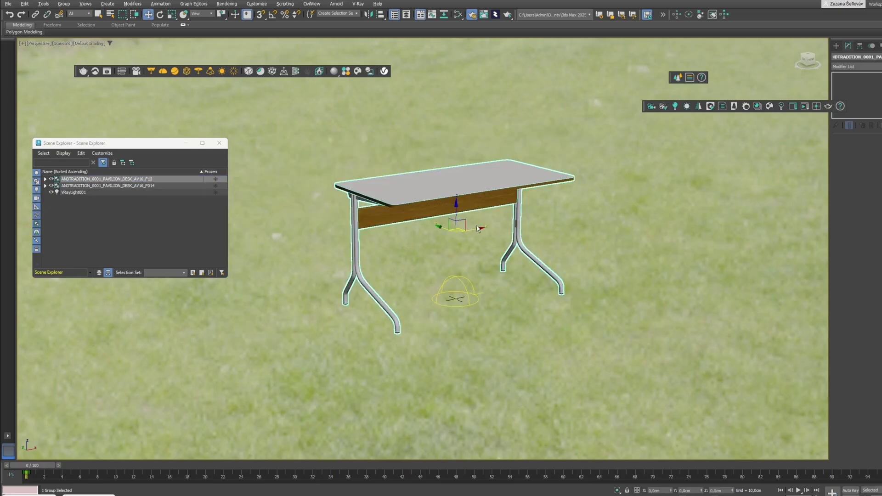
left_click_drag(478, 229, 249, 270)
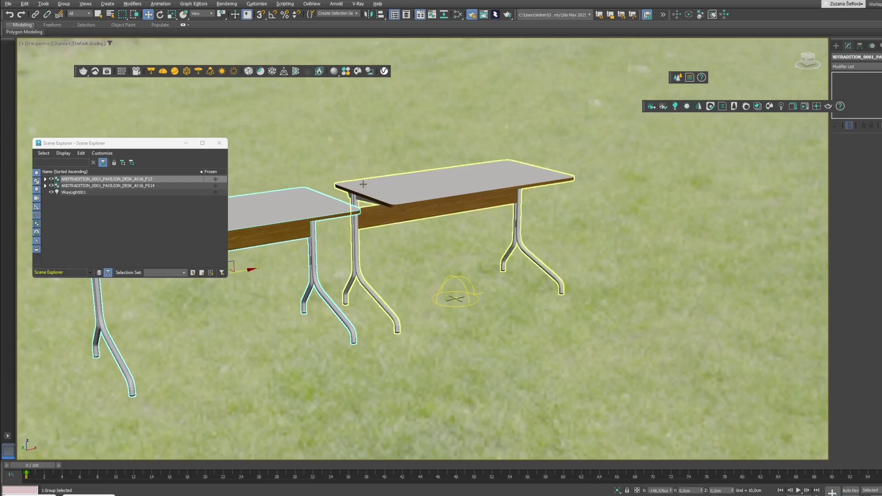
left_click_drag(83, 72, 85, 96)
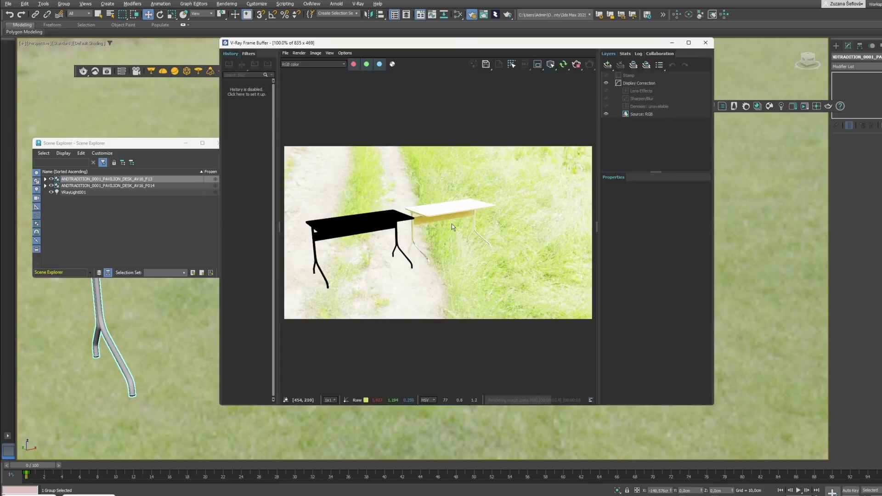
Clear the scene's environment map and start an interactive V-Ray render
left_click(227, 3)
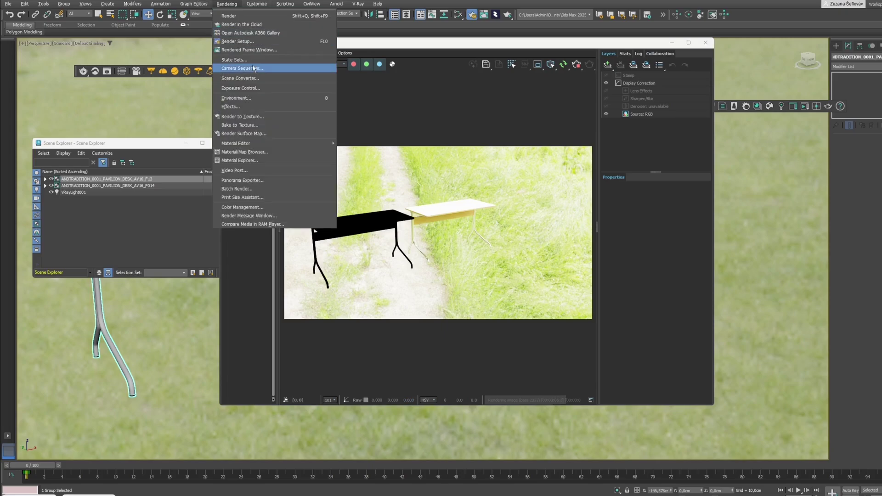
left_click(237, 98)
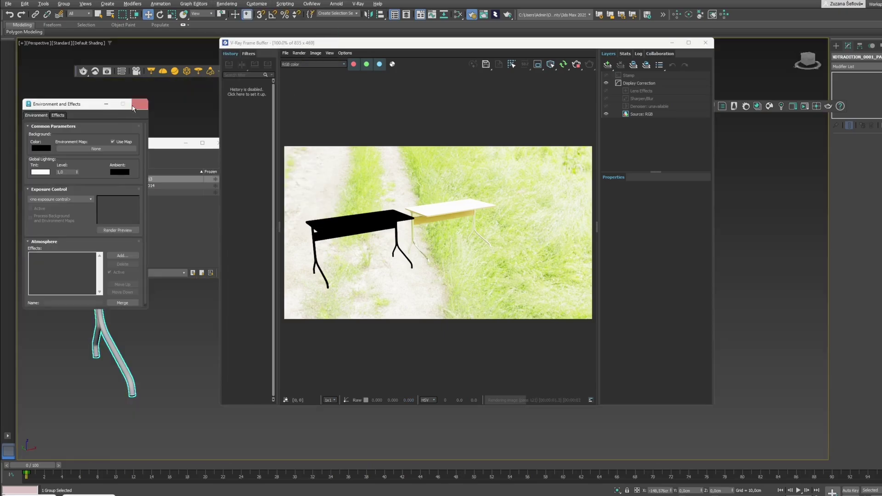
left_click(138, 104)
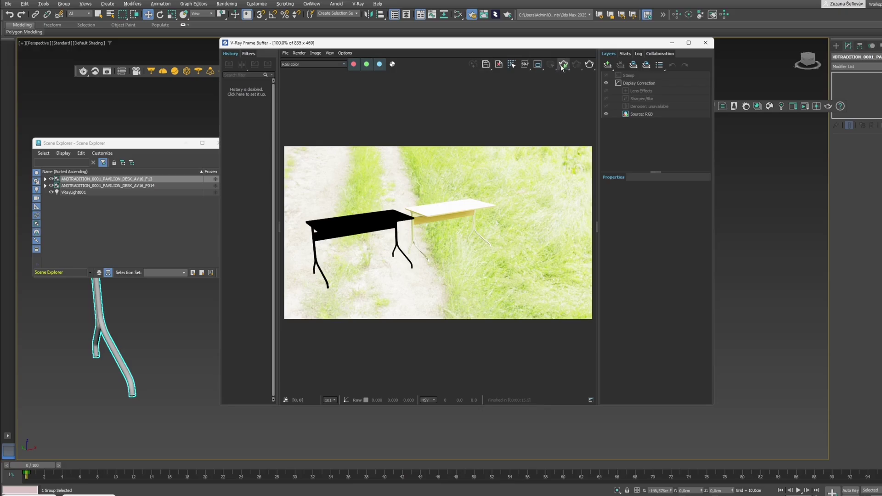
left_click(562, 67)
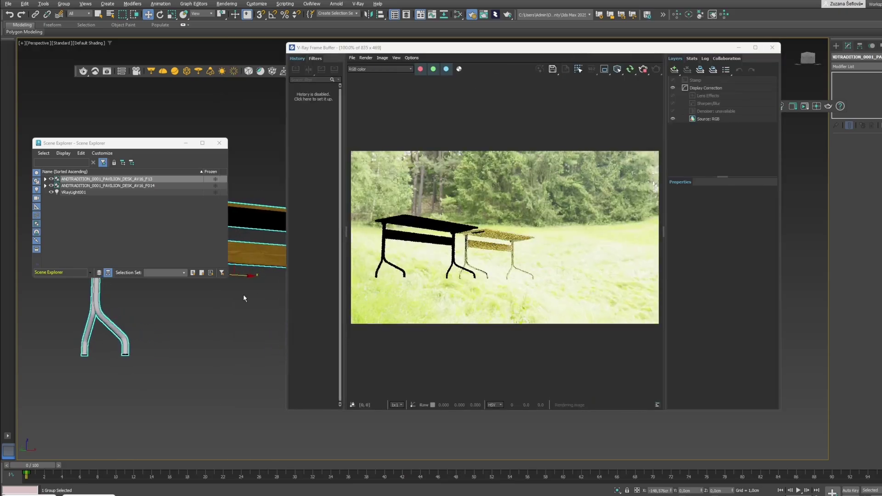
Examine both desks in the interactive render from several angles with VRayLight001 selected
left_click_drag(243, 295, 184, 367)
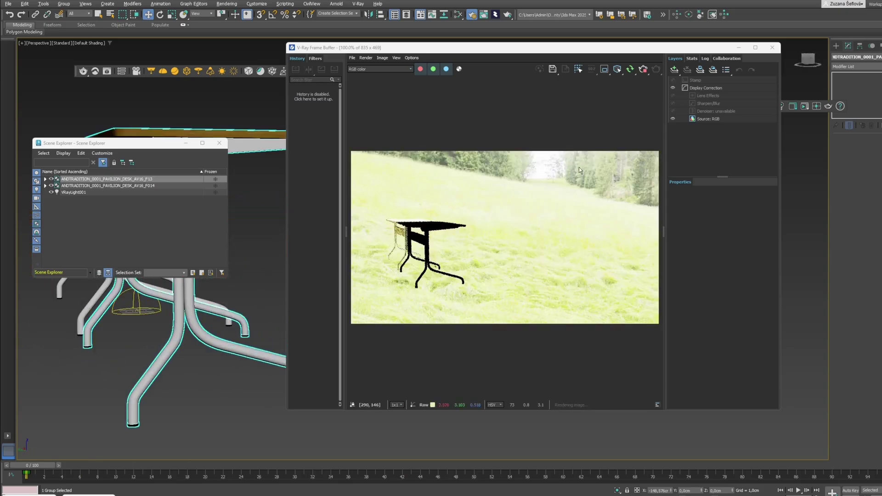
left_click(73, 192)
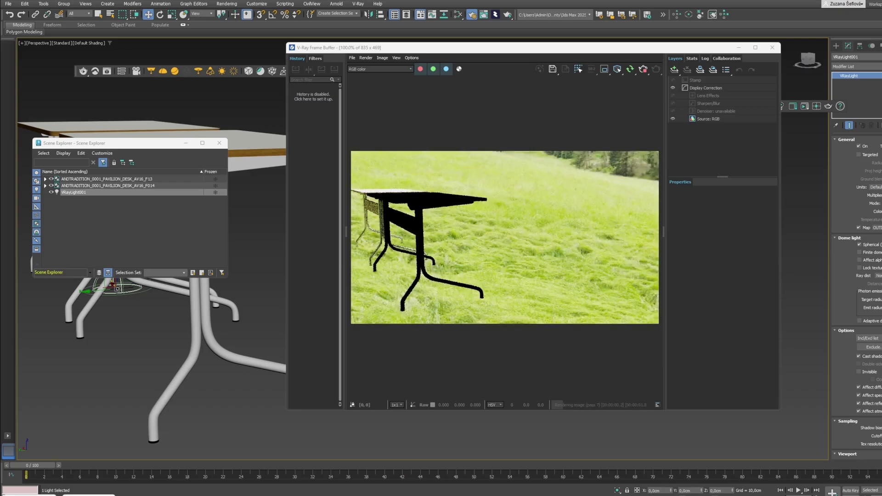
left_click_drag(220, 359, 193, 345)
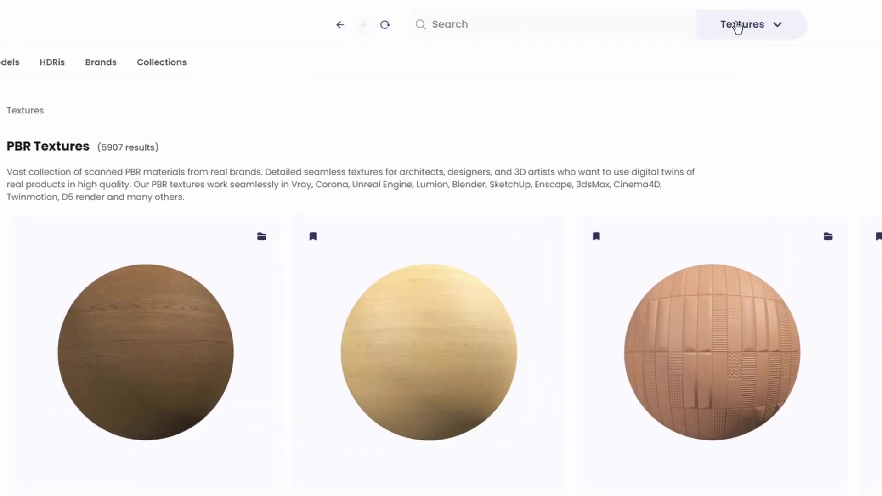
Show the search category options in the Reawote Browser and filter the textures by the color Purple
left_click(738, 26)
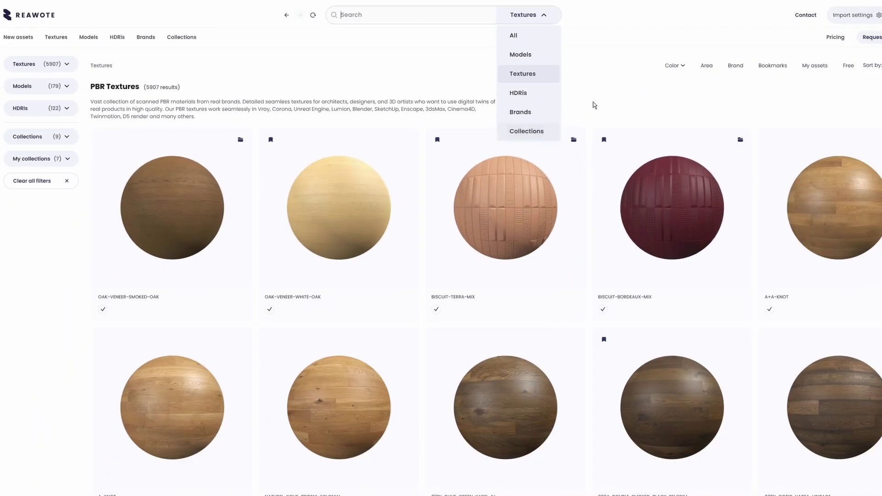
left_click(861, 178)
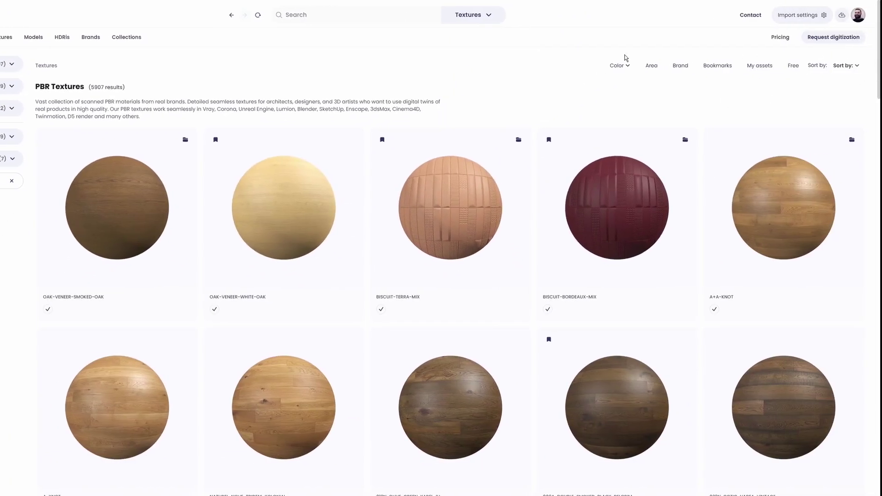
left_click(622, 68)
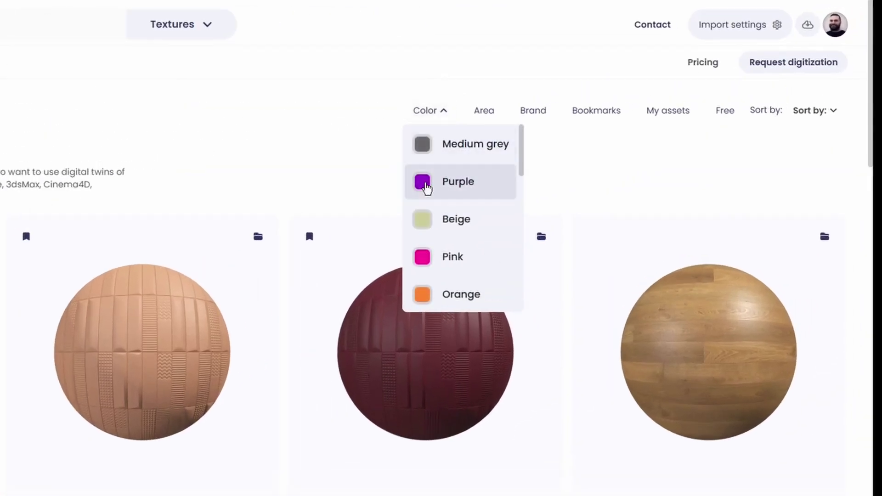
left_click(425, 186)
View the area availability and manufacturer filter options without applying any of them
left_click(484, 110)
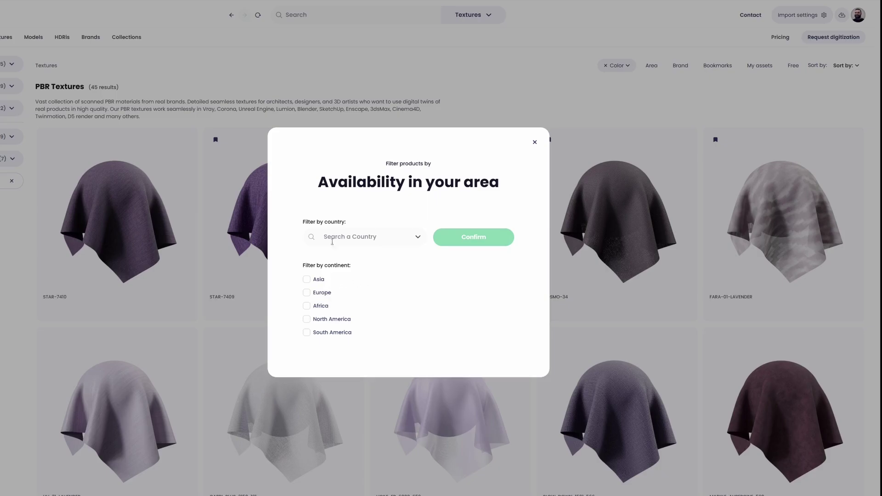
left_click(534, 142)
left_click(680, 65)
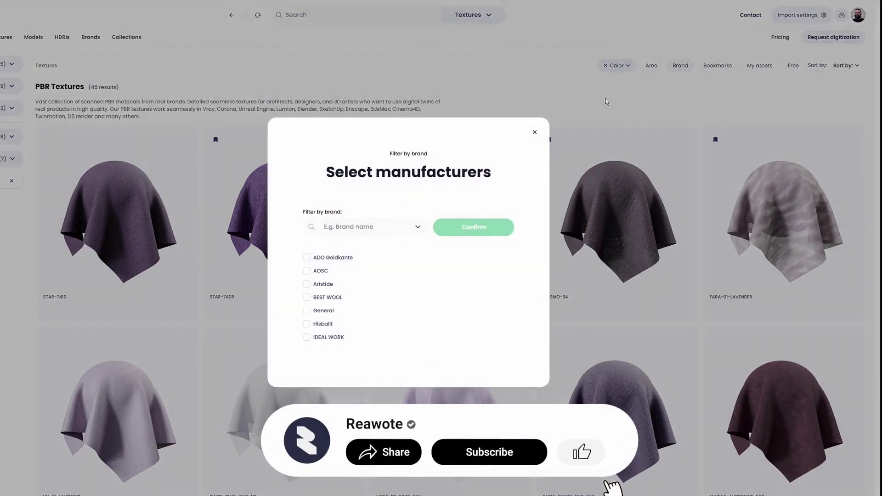
left_click(534, 132)
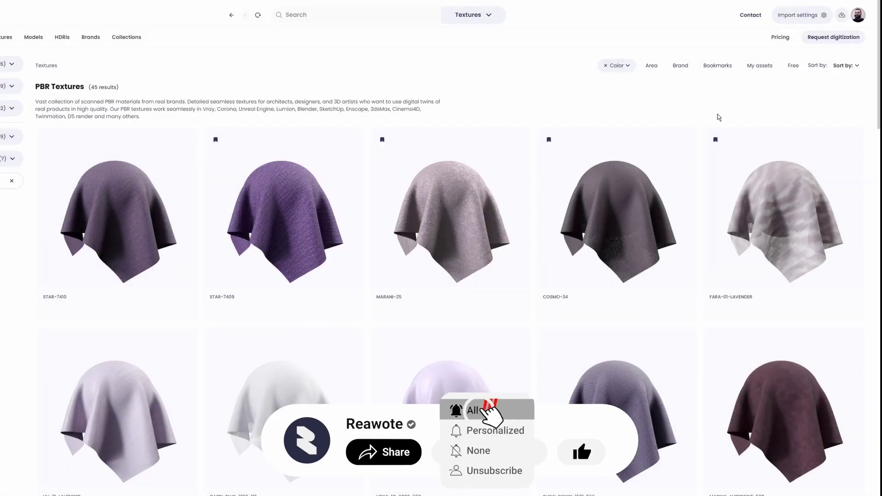
Remove the bookmark from FARA-01-LAVENDER and check the bookmarked purple textures, clearing both filters again
left_click(715, 139)
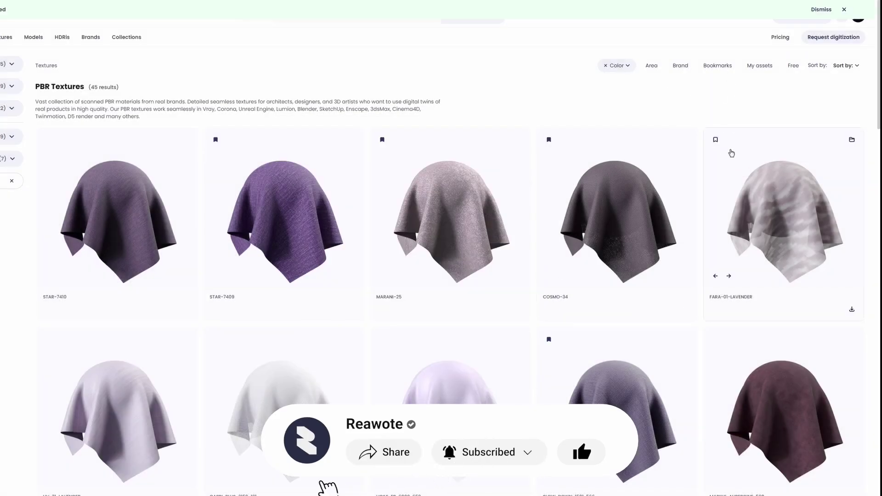
left_click(717, 66)
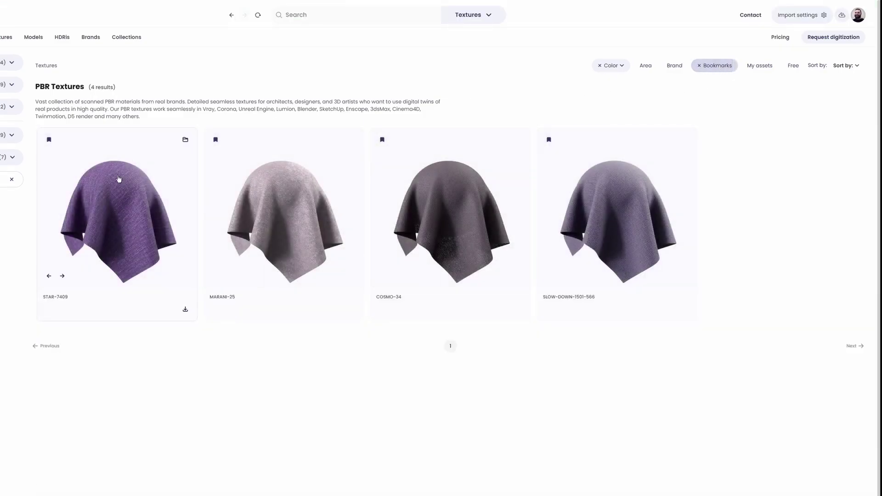
left_click(699, 69)
left_click(600, 66)
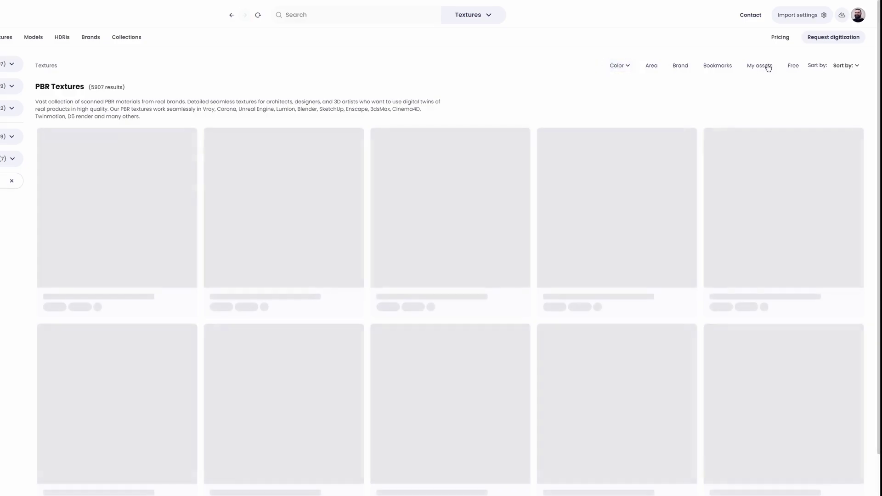
Limit the textures to My assets and view the sorting options, removing the filter again
left_click(760, 67)
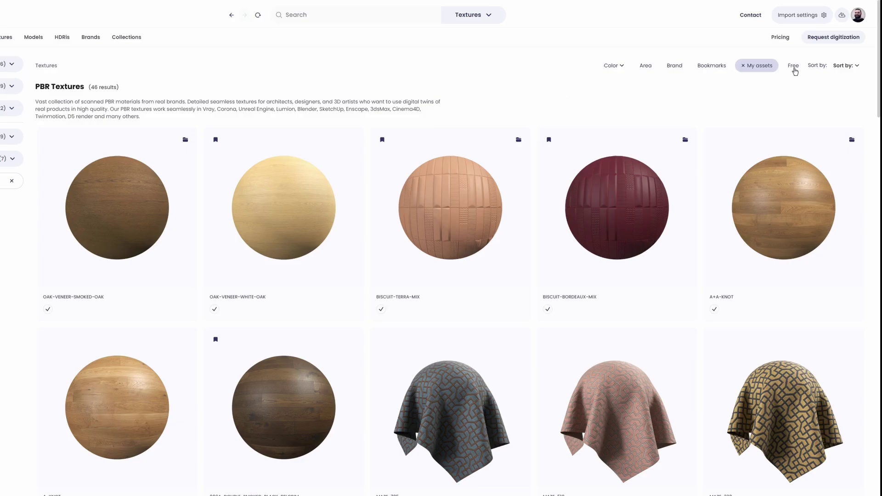
left_click(844, 66)
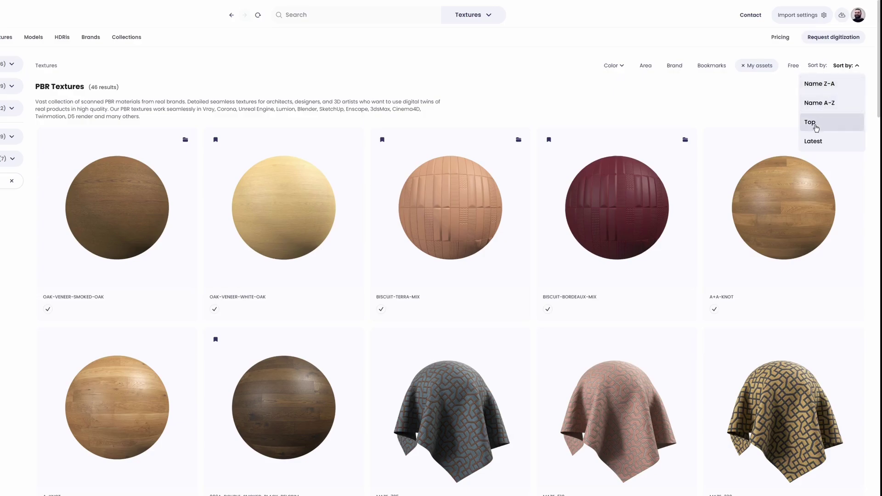
left_click(743, 67)
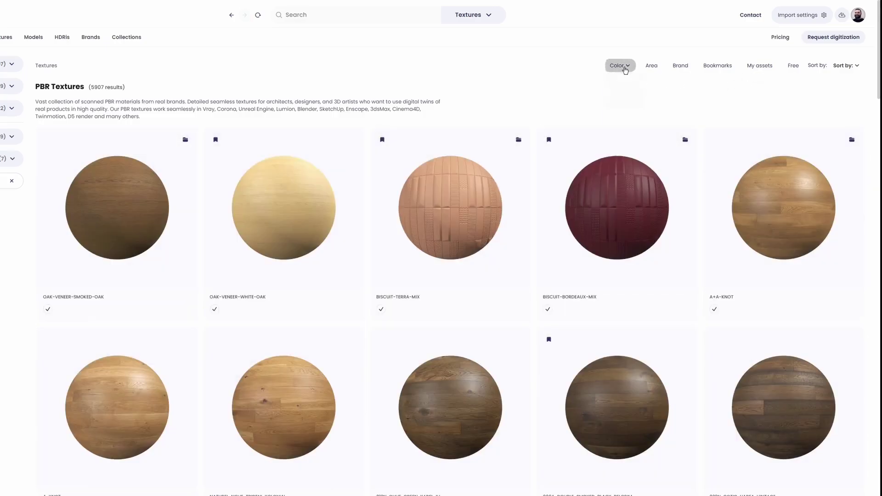
List only the bookmarked Purple textures, then clear all filters
left_click(617, 66)
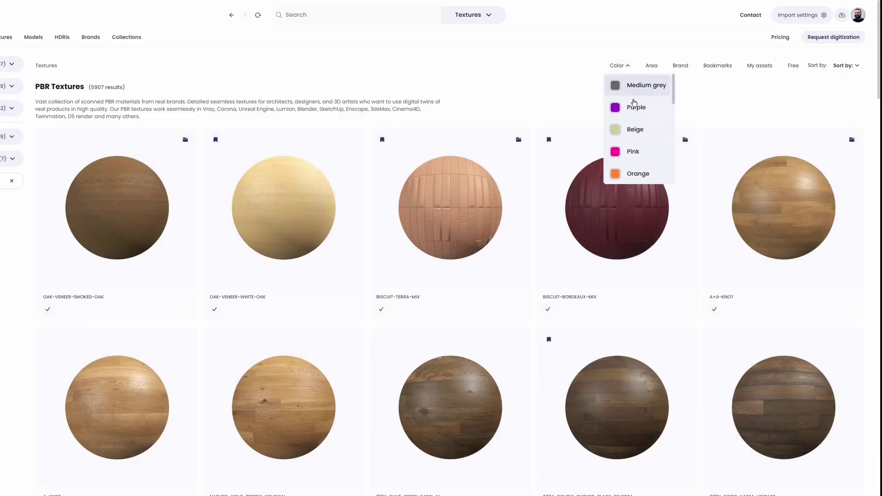
left_click(634, 107)
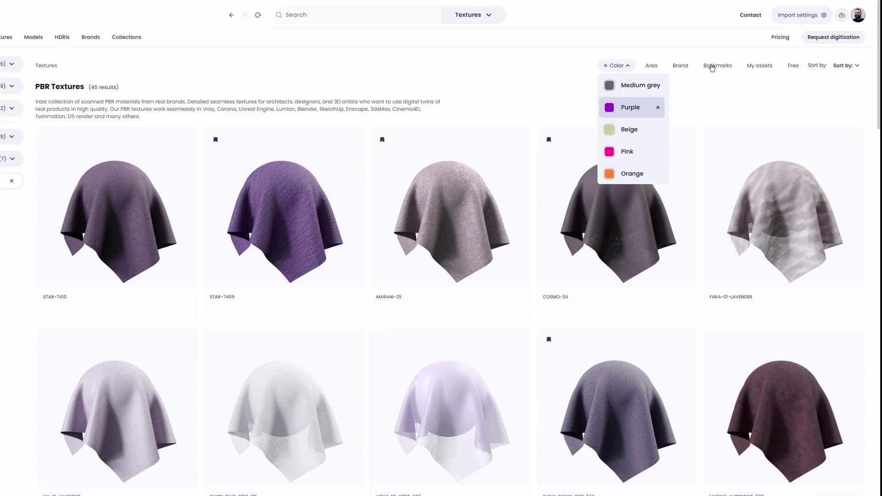
left_click(711, 66)
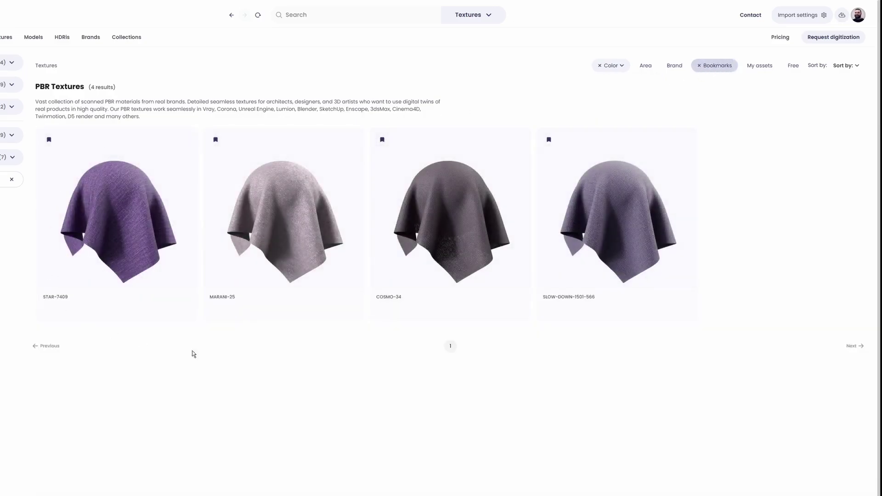
mouse_move(293, 134)
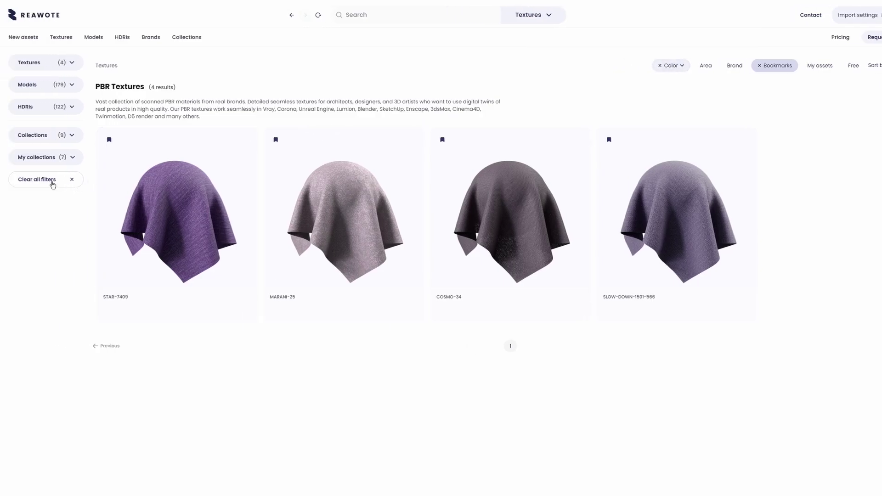
left_click(48, 182)
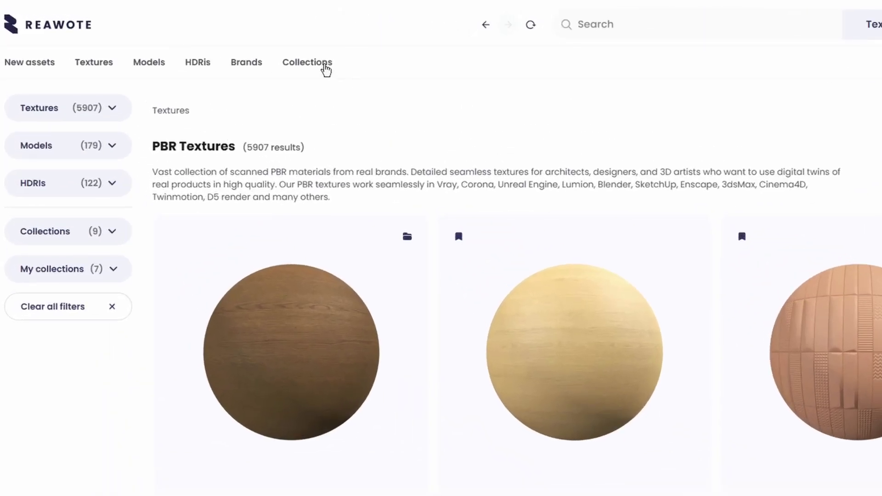
Show the curated collections page and expand the lists of Collections and My collections
left_click(191, 39)
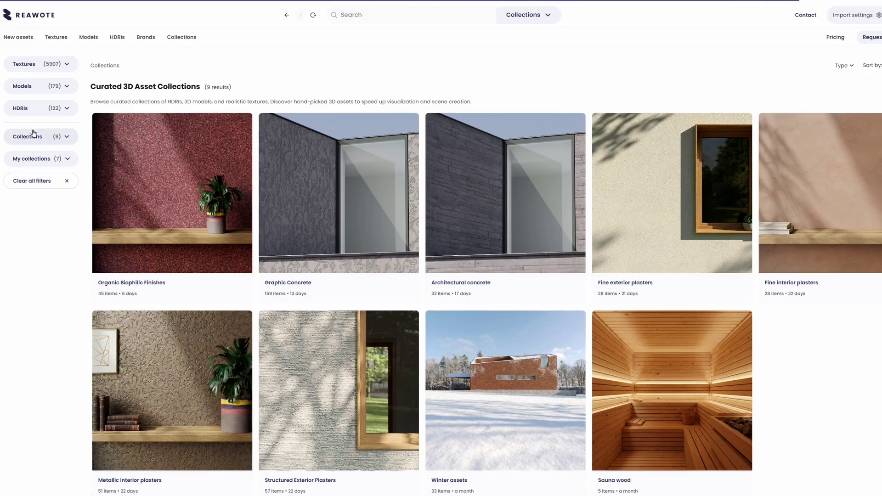
left_click(51, 137)
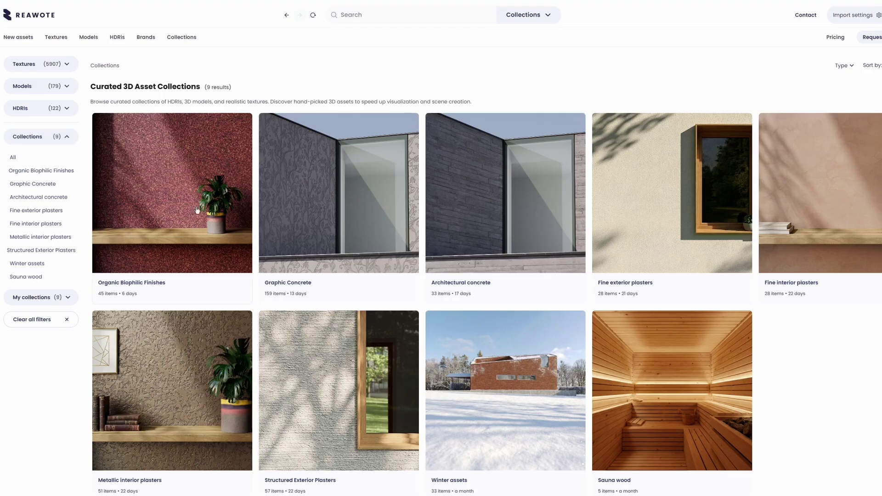
left_click(44, 299)
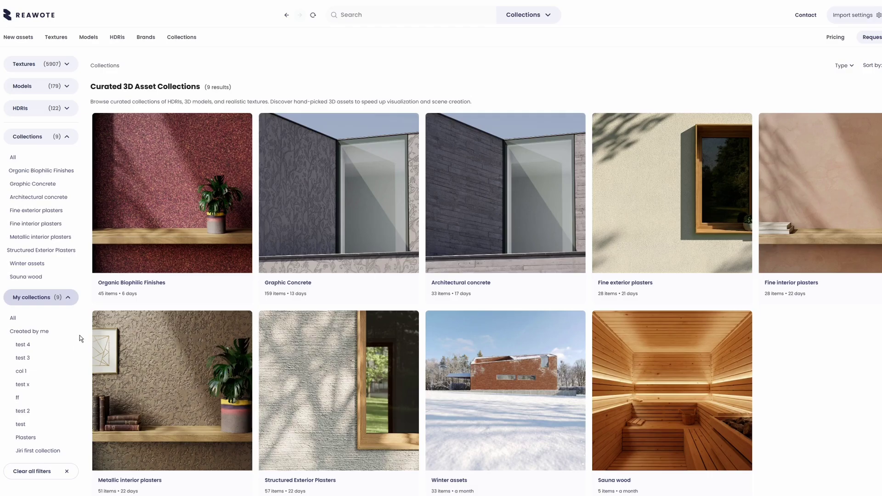
From the collection options of the 012N-OLIVE-GREEN-KAREL-IV texture, create a new collection named "test 5ff" with the description "fff"
left_click(62, 41)
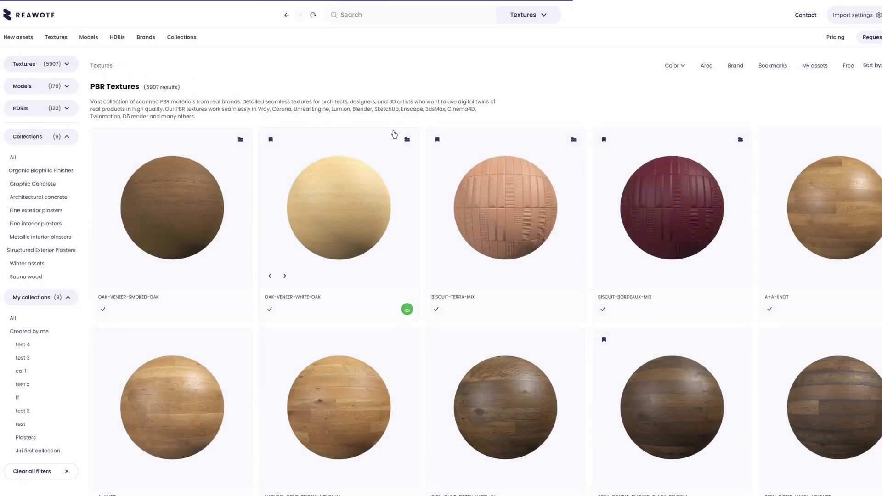
scroll(528, 230, "down", 2)
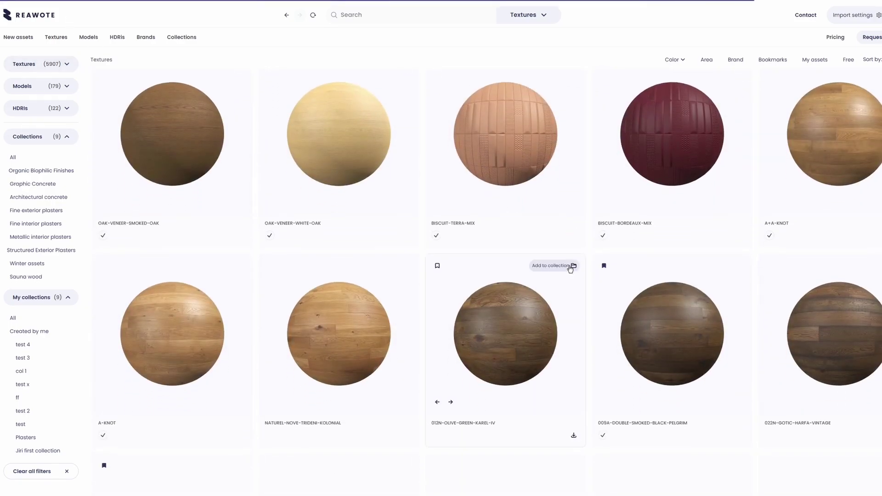
left_click(563, 268)
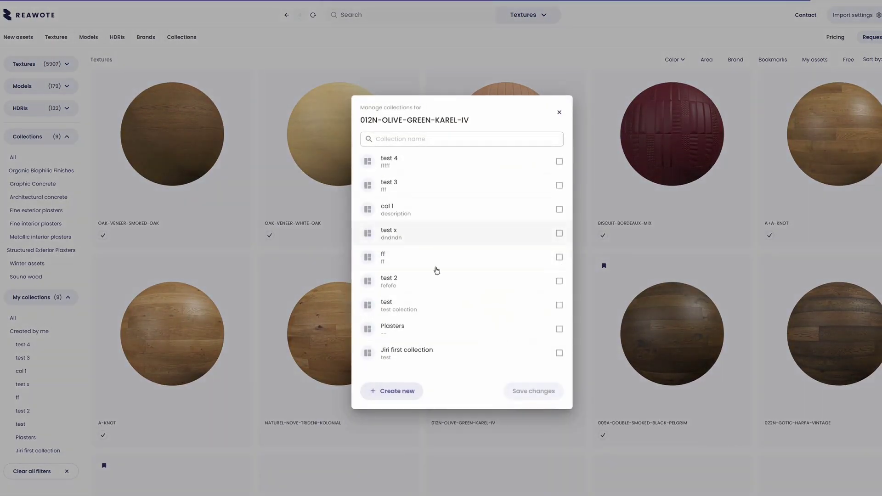
left_click(420, 391)
left_click(431, 226)
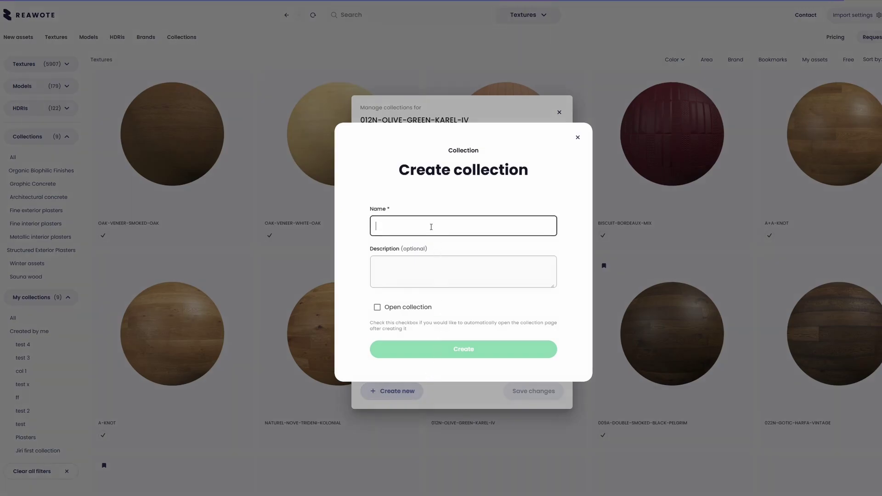
type("test 5ff")
left_click(419, 270)
type("f")
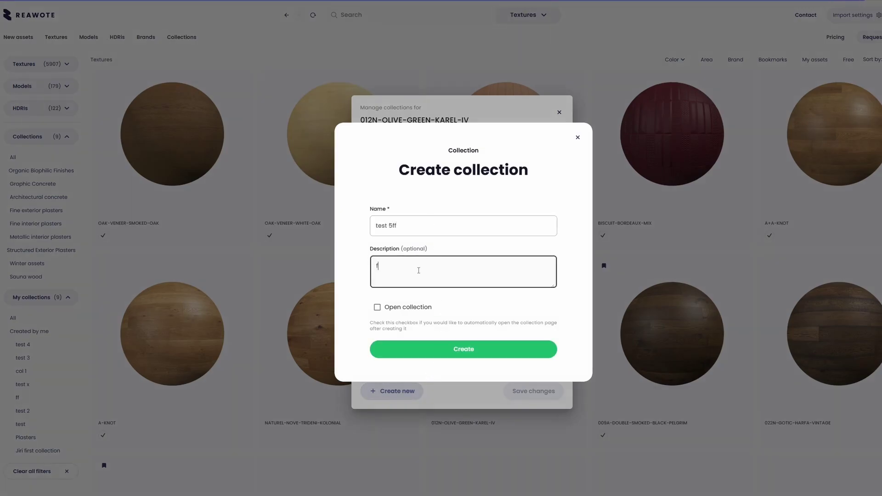
type("ff")
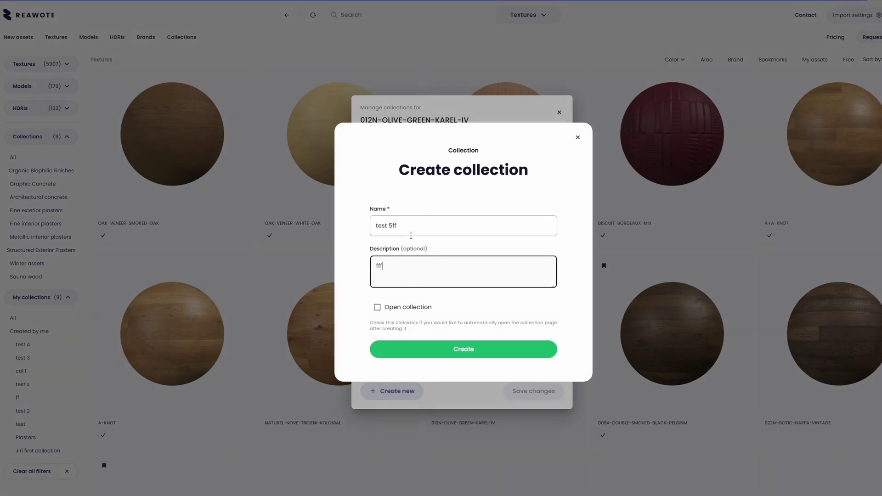
left_click(441, 350)
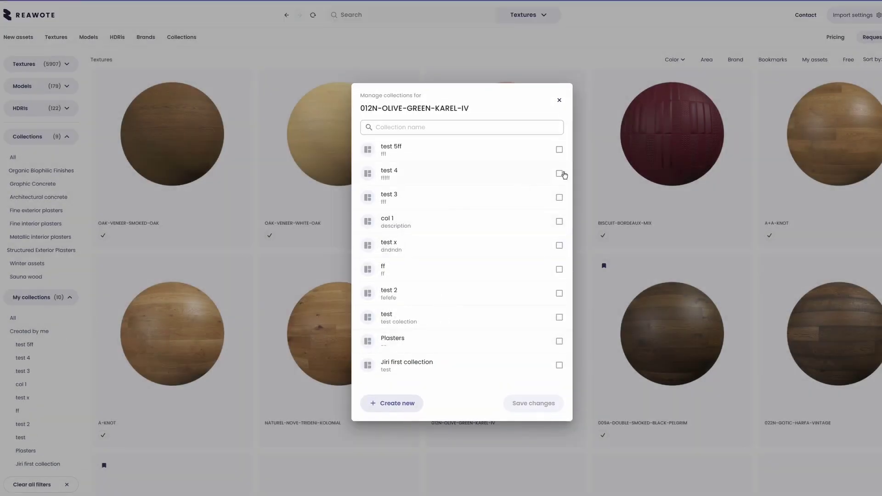
Add 012N-OLIVE-GREEN-KAREL-IV to the collections test 5ff, test 3, col 1 and ff, and save the changes
left_click(559, 150)
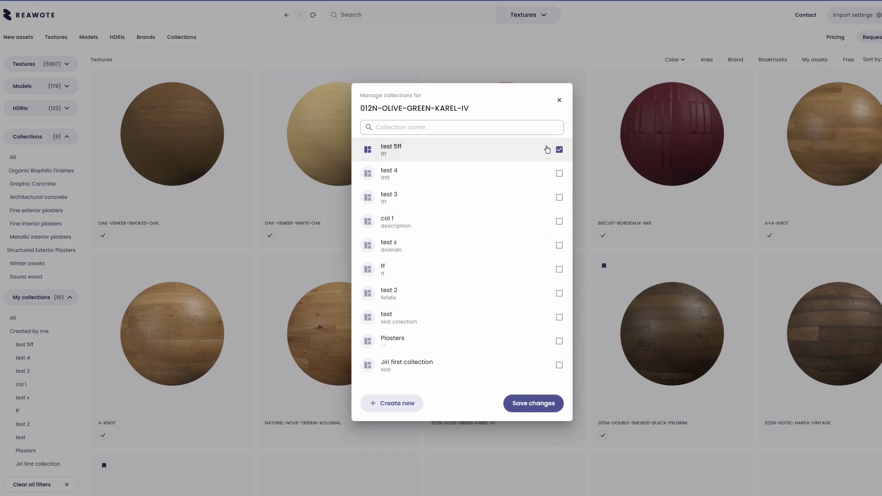
left_click(559, 197)
left_click(559, 222)
left_click(559, 269)
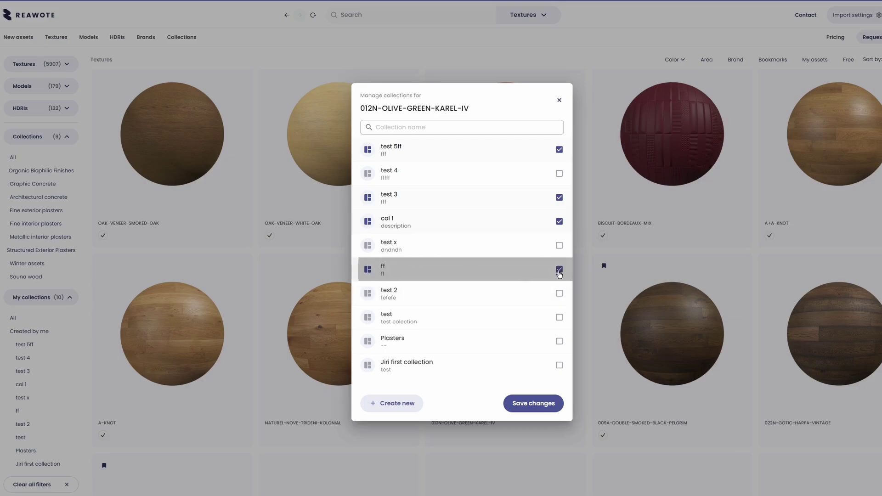
left_click(552, 403)
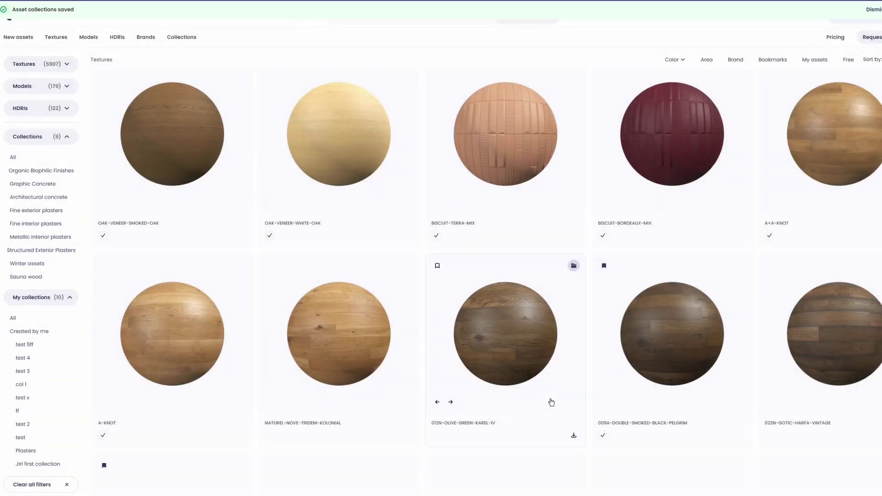
Open the test 5ff collection and view its collaborator roles and edit options, closing both dialogs without changes
left_click(29, 344)
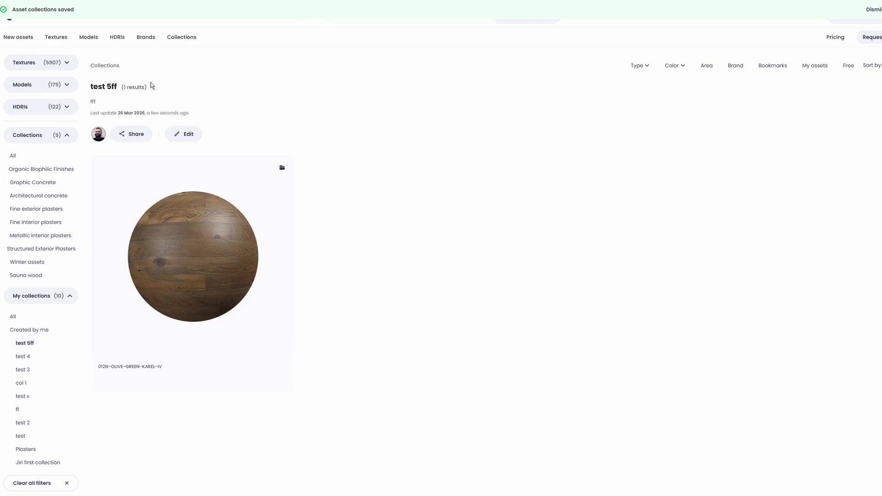
left_click(131, 135)
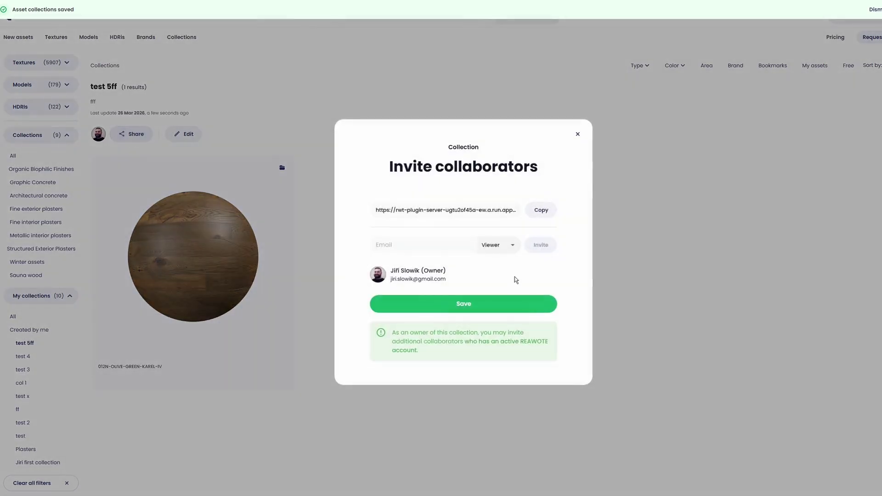
left_click(489, 247)
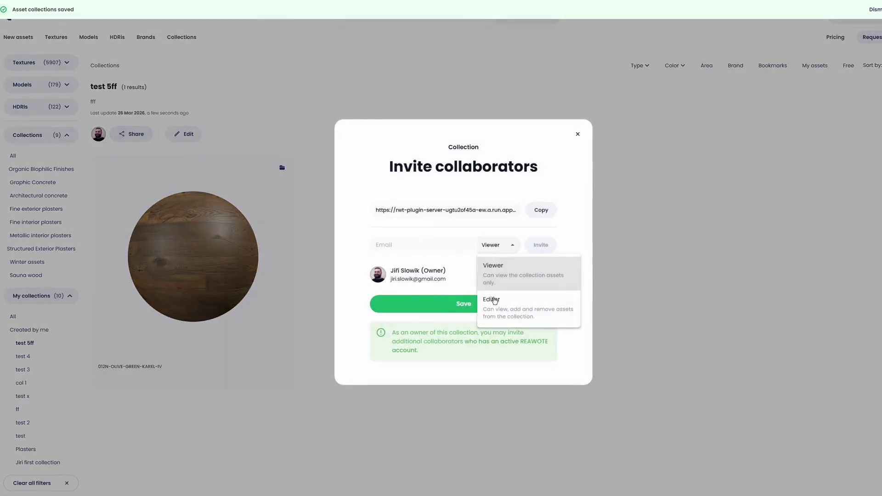
left_click(569, 240)
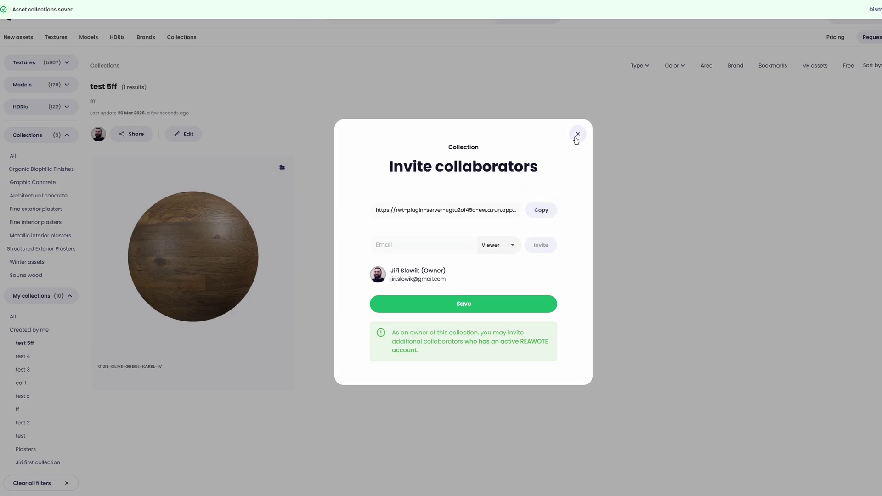
left_click(576, 134)
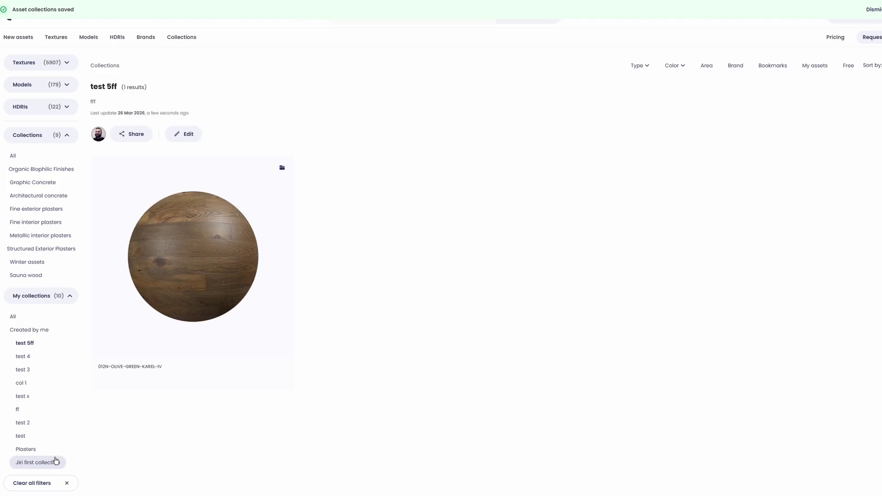
left_click(192, 137)
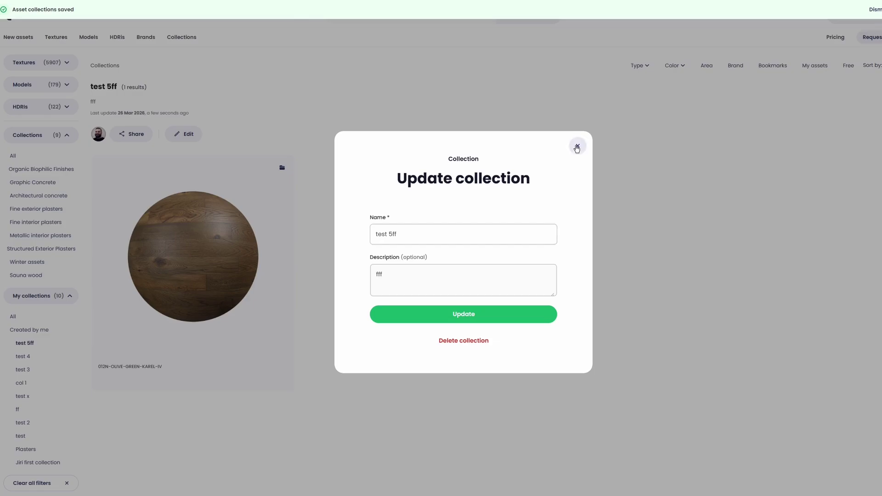
left_click(578, 146)
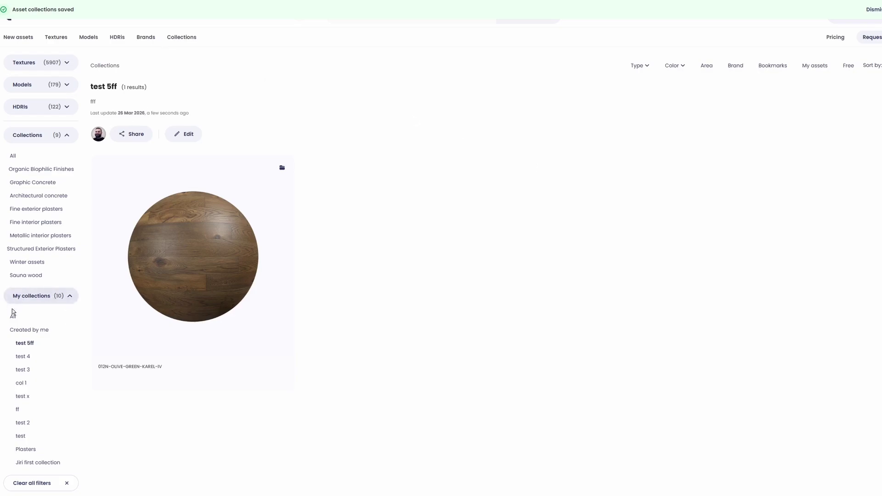
Open the Aristide page among the brands and look through the brand's collections
left_click(151, 40)
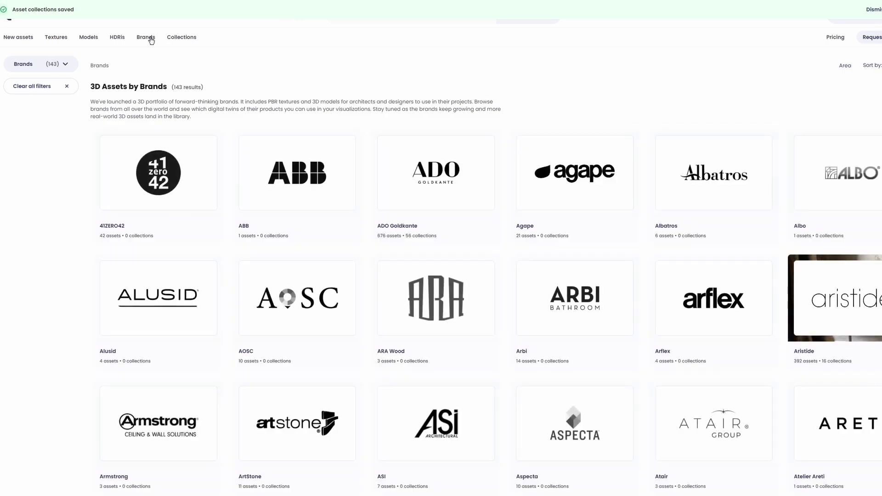
left_click(807, 280)
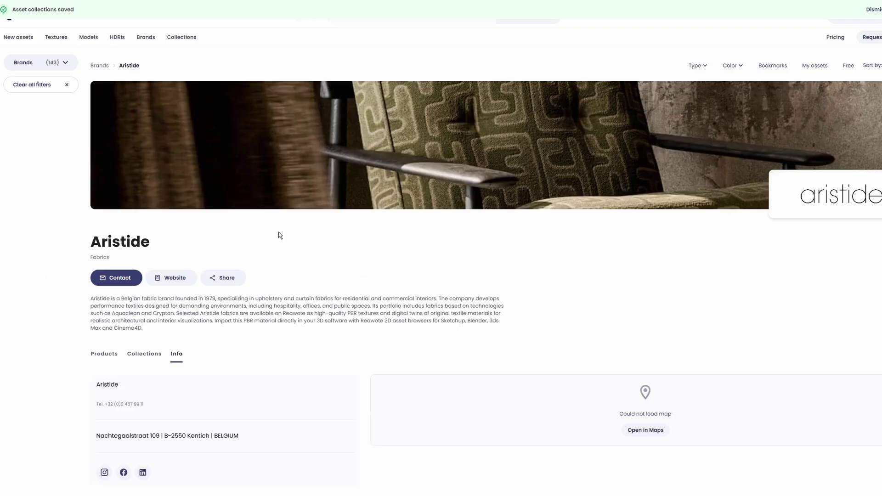
left_click(143, 356)
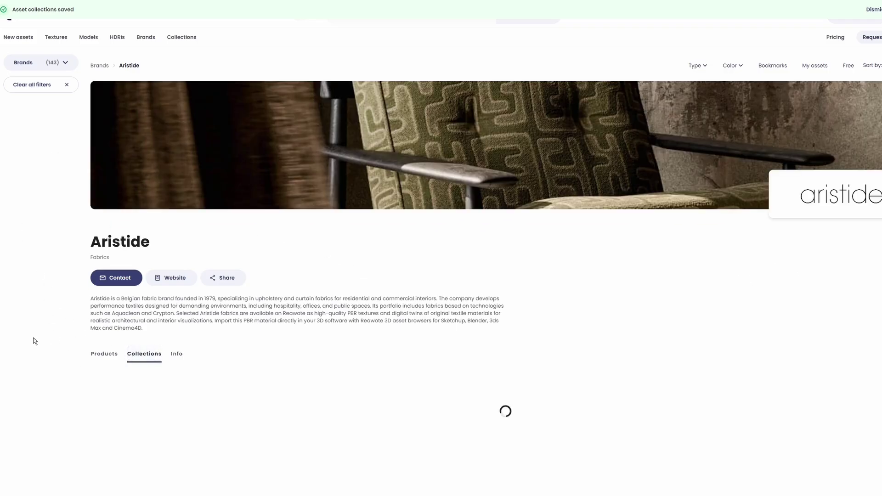
scroll(53, 304, "down", 5)
scroll(40, 282, "down", 2)
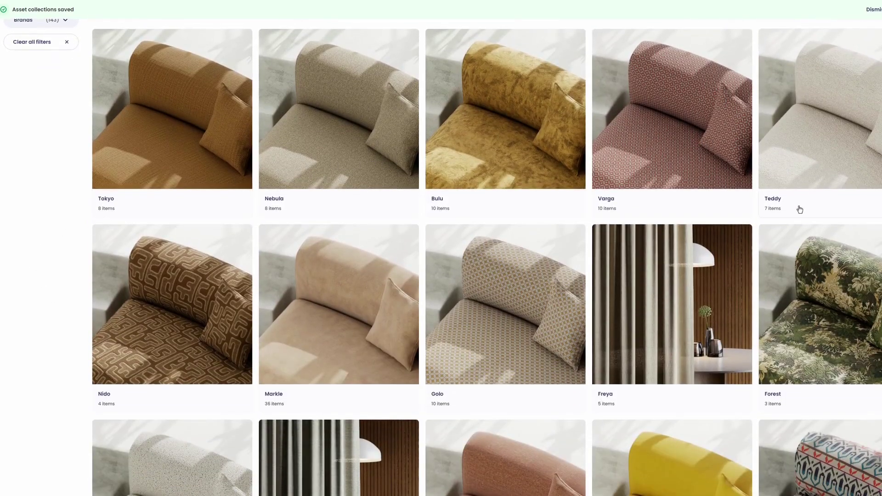
scroll(806, 279, "down", 3)
scroll(145, 254, "down", 1)
scroll(156, 252, "down", 3)
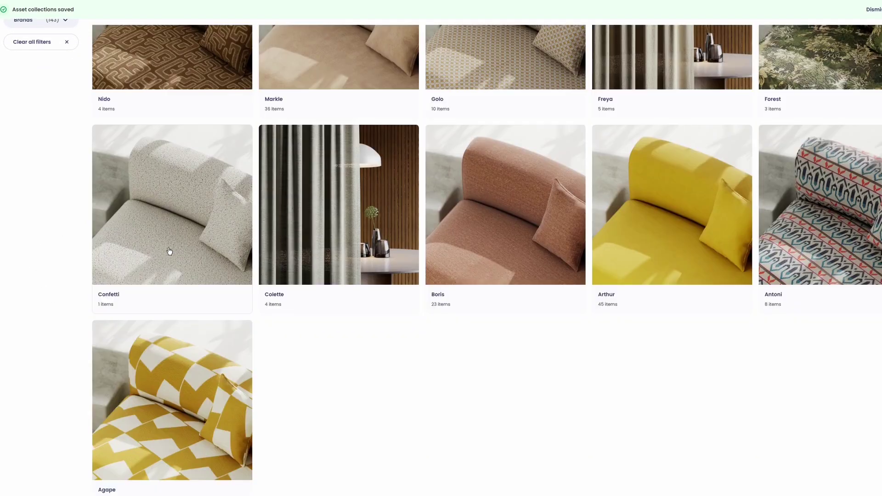
scroll(167, 250, "up", 10)
scroll(434, 214, "up", 2)
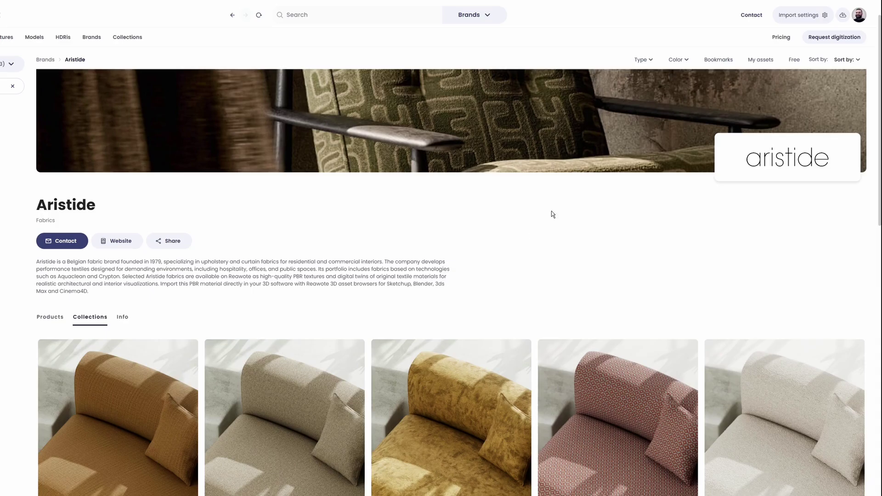
Show the account options and open the profile settings
left_click(859, 19)
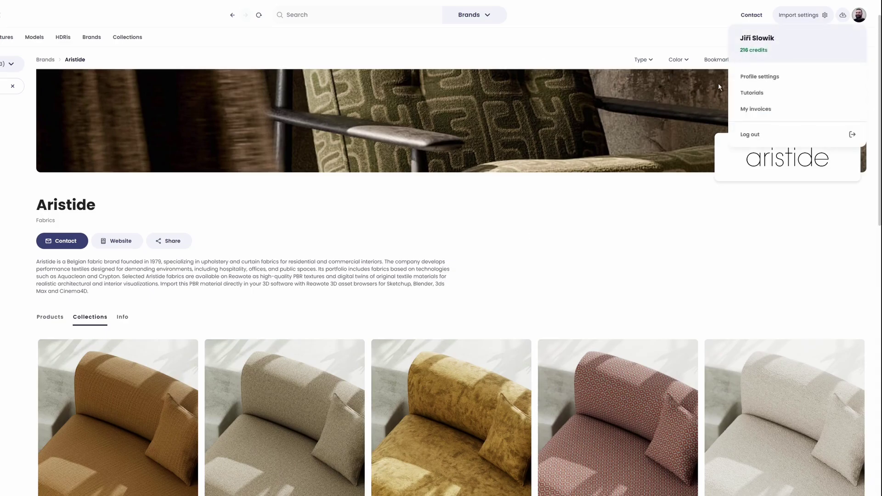
left_click(757, 72)
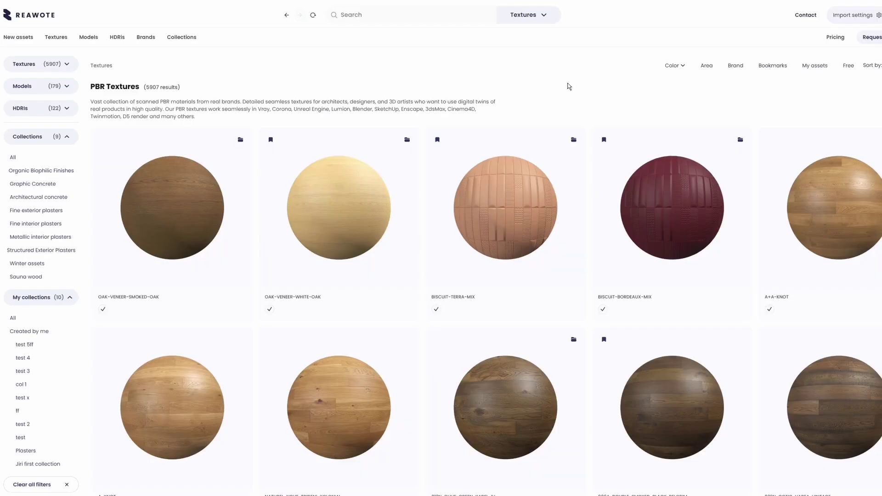
View the details of the OAK-VENEER-WHITE-OAK texture, return to the textures list and open the digitization request form
left_click(386, 221)
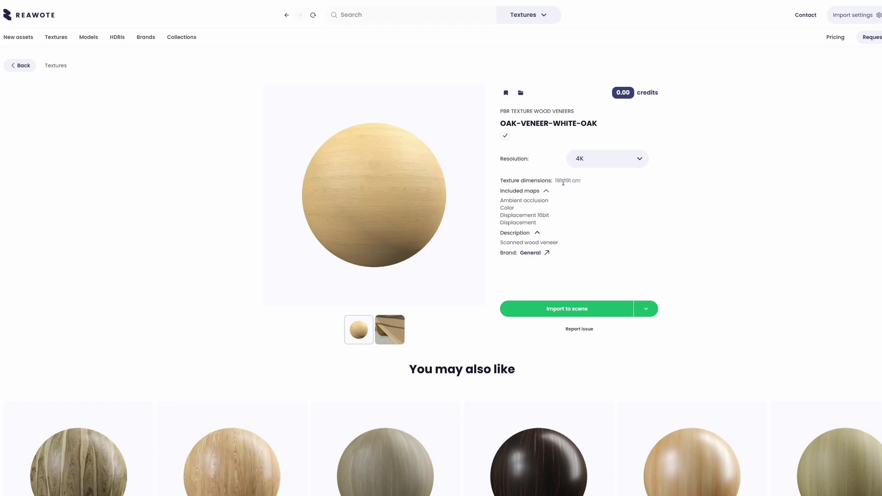
left_click(24, 67)
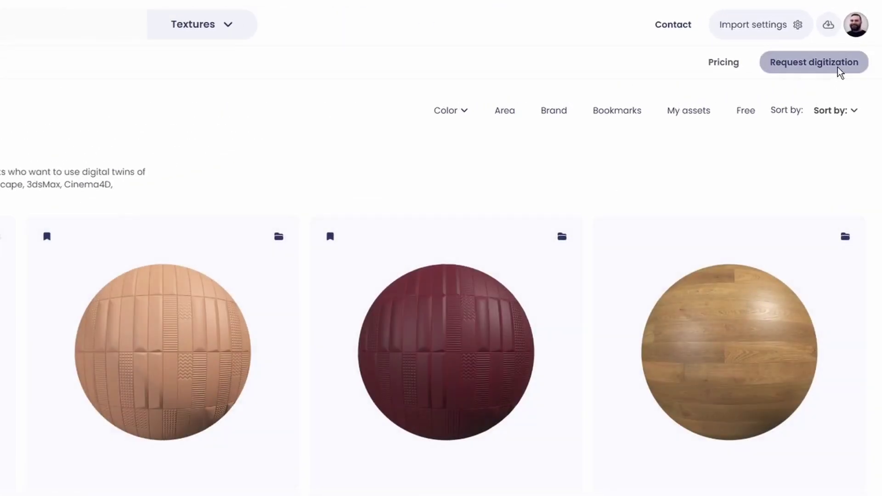
left_click(836, 67)
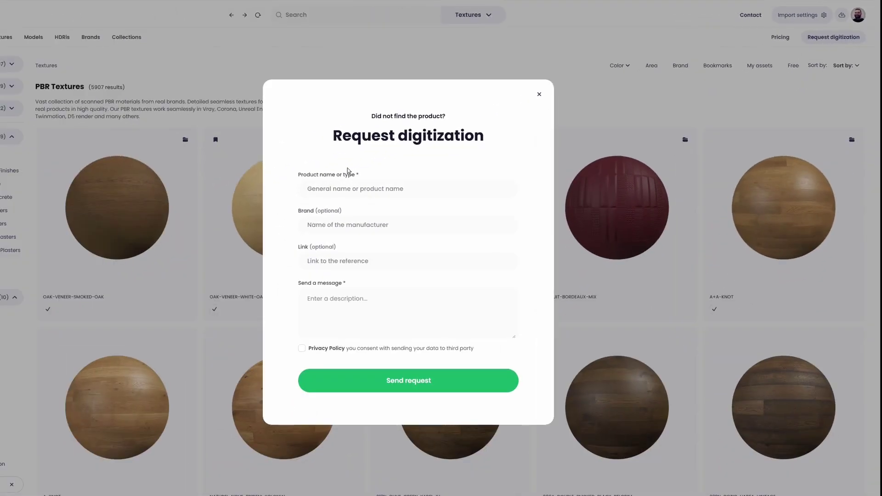